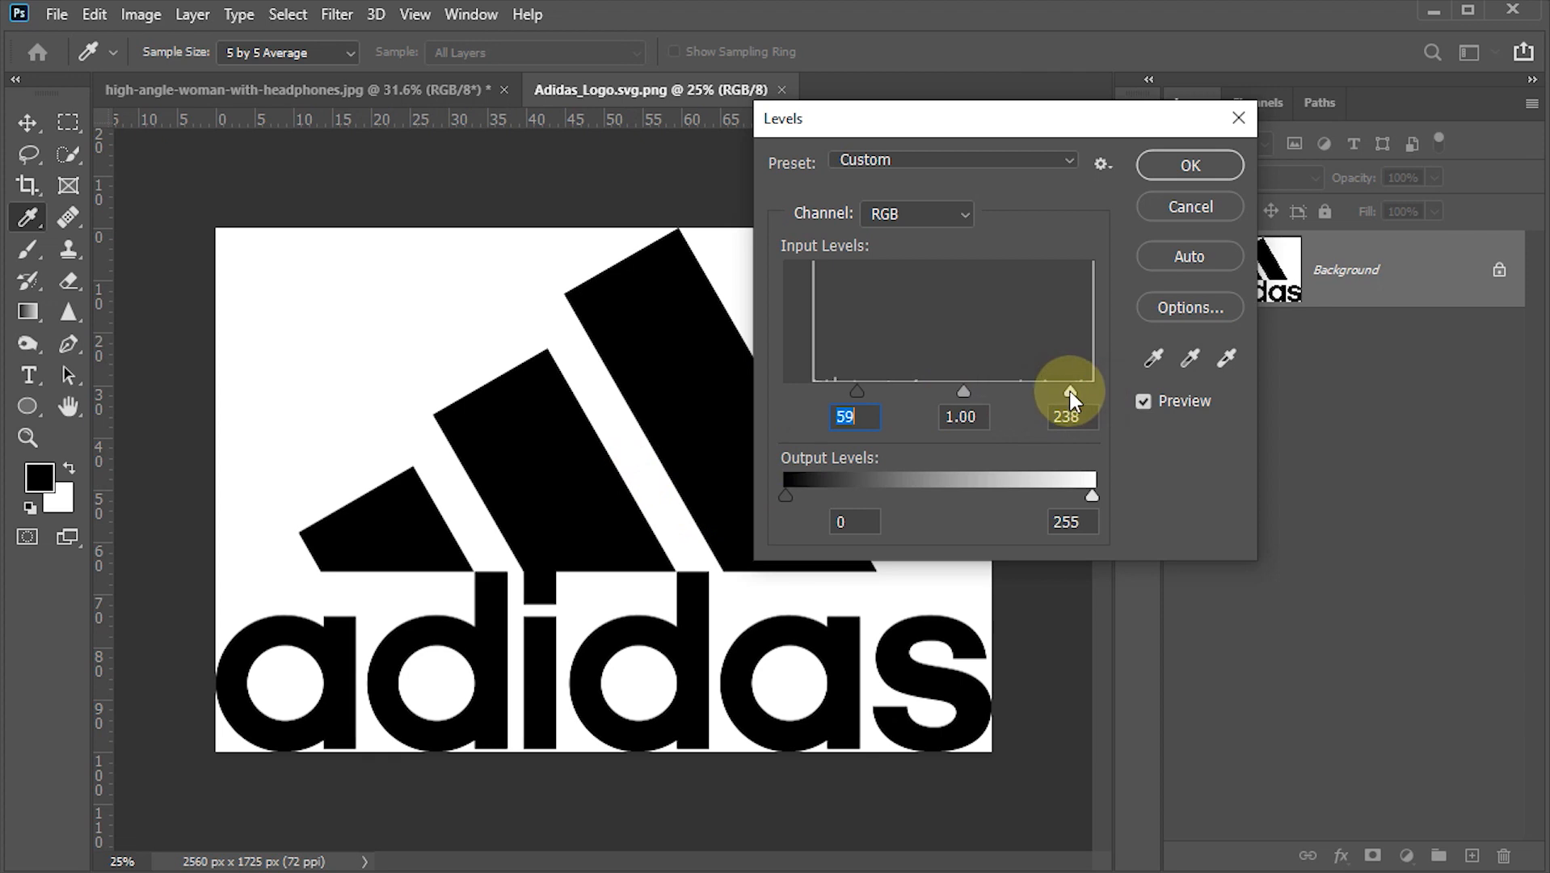
Apply the Levels adjustment to the logo image and load the RGB composite channel as a selection
{"action": "left_click", "coordinate": [1177, 166]}
{"action": "key", "text": "v"}
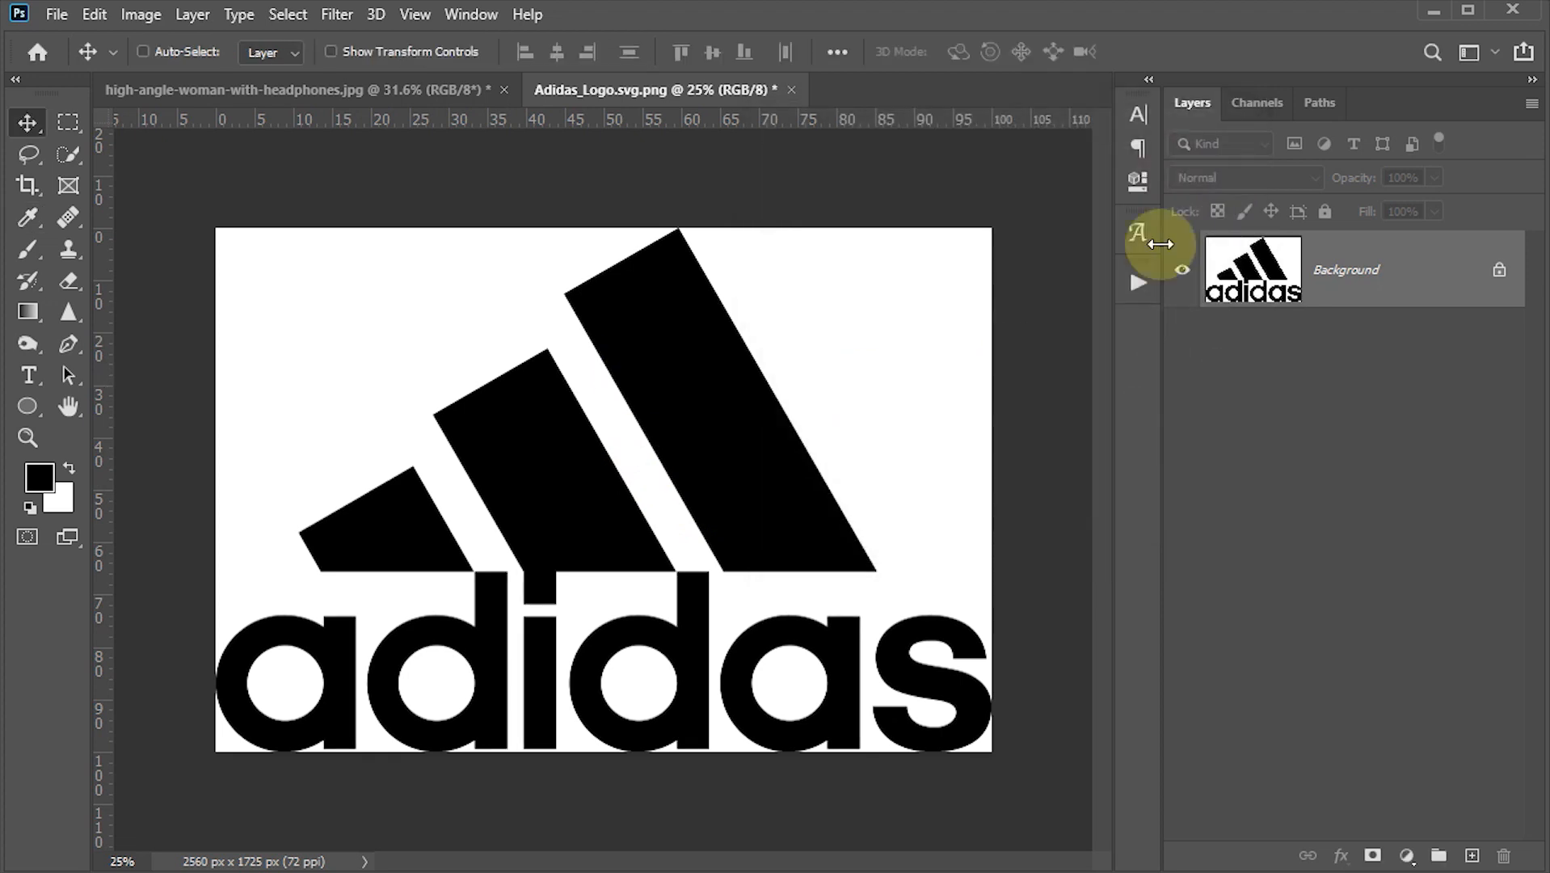
{"action": "left_click", "coordinate": [1244, 103]}
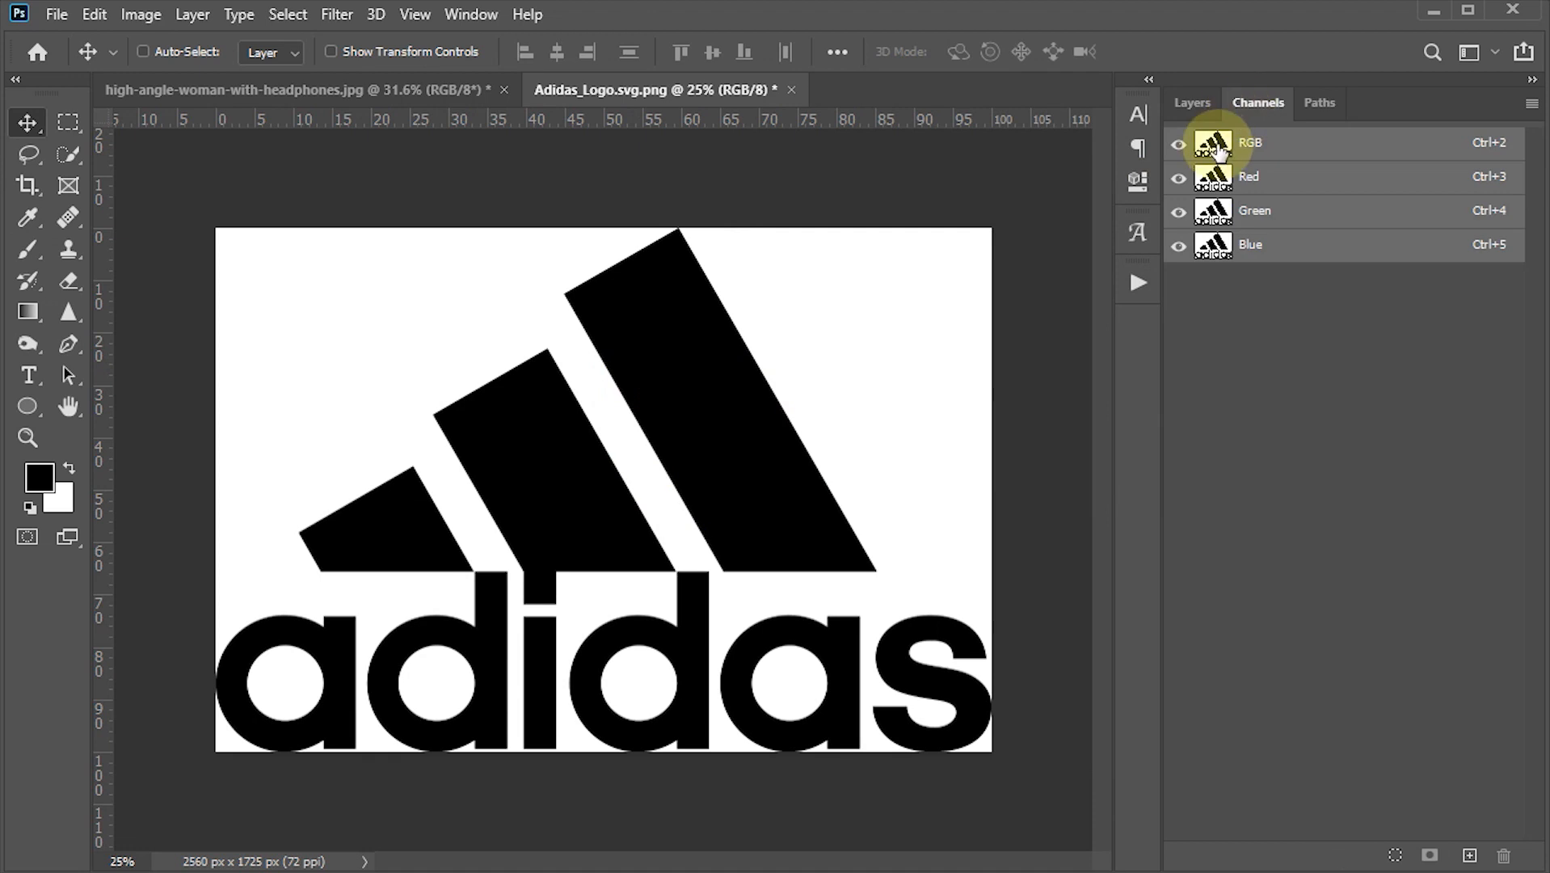
{"action": "left_click", "coordinate": [1214, 148], "text": "ctrl"}
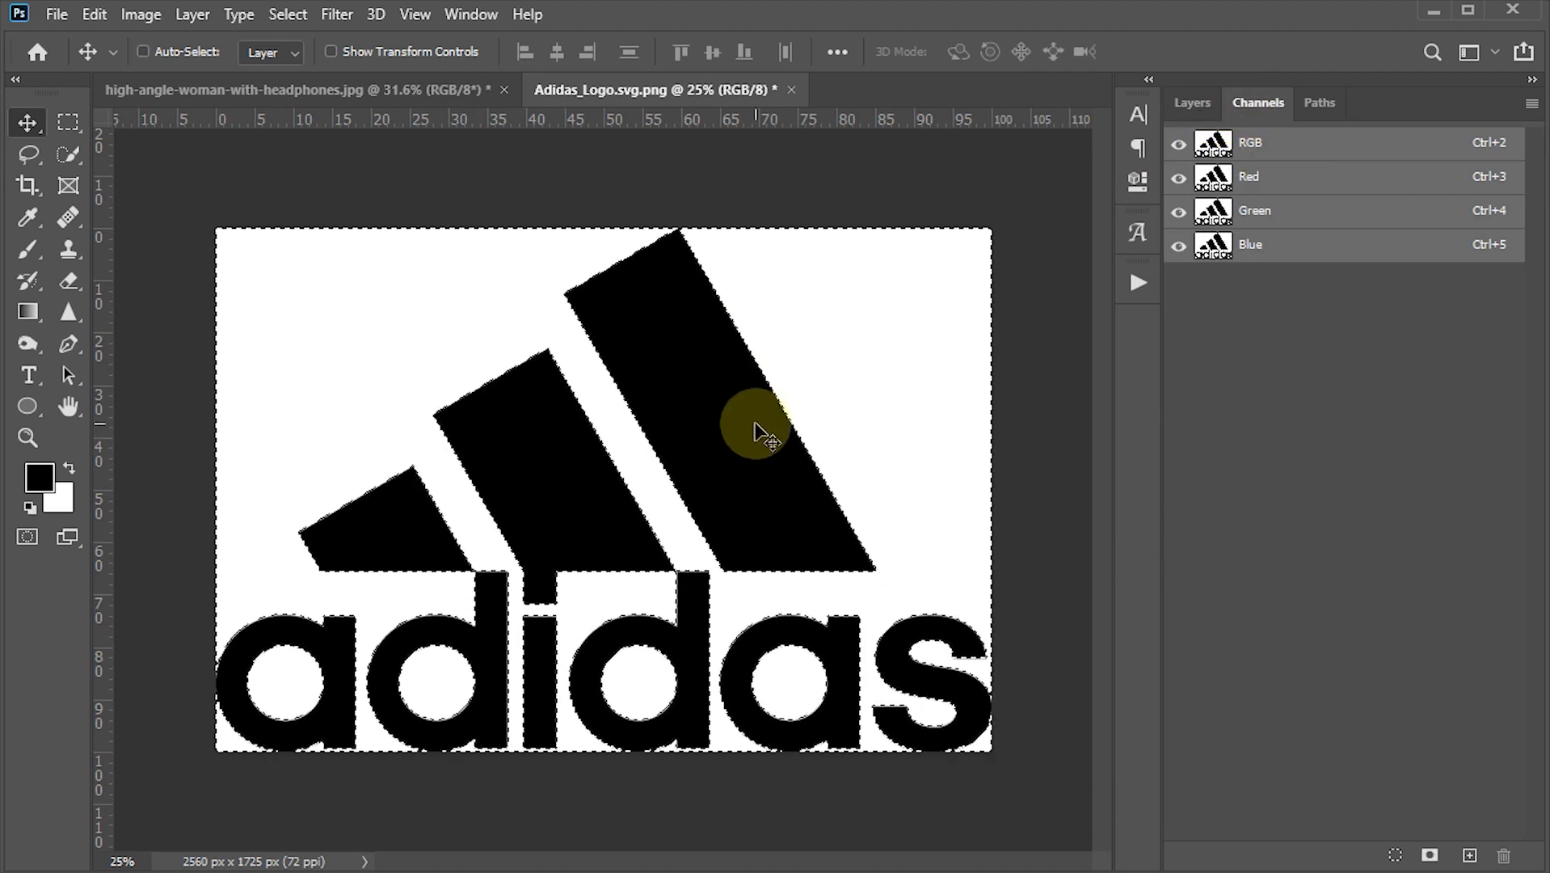
Invert the selection to copy the black logo onto a new layer, and hide the Background layer
{"action": "left_click", "coordinate": [1192, 101]}
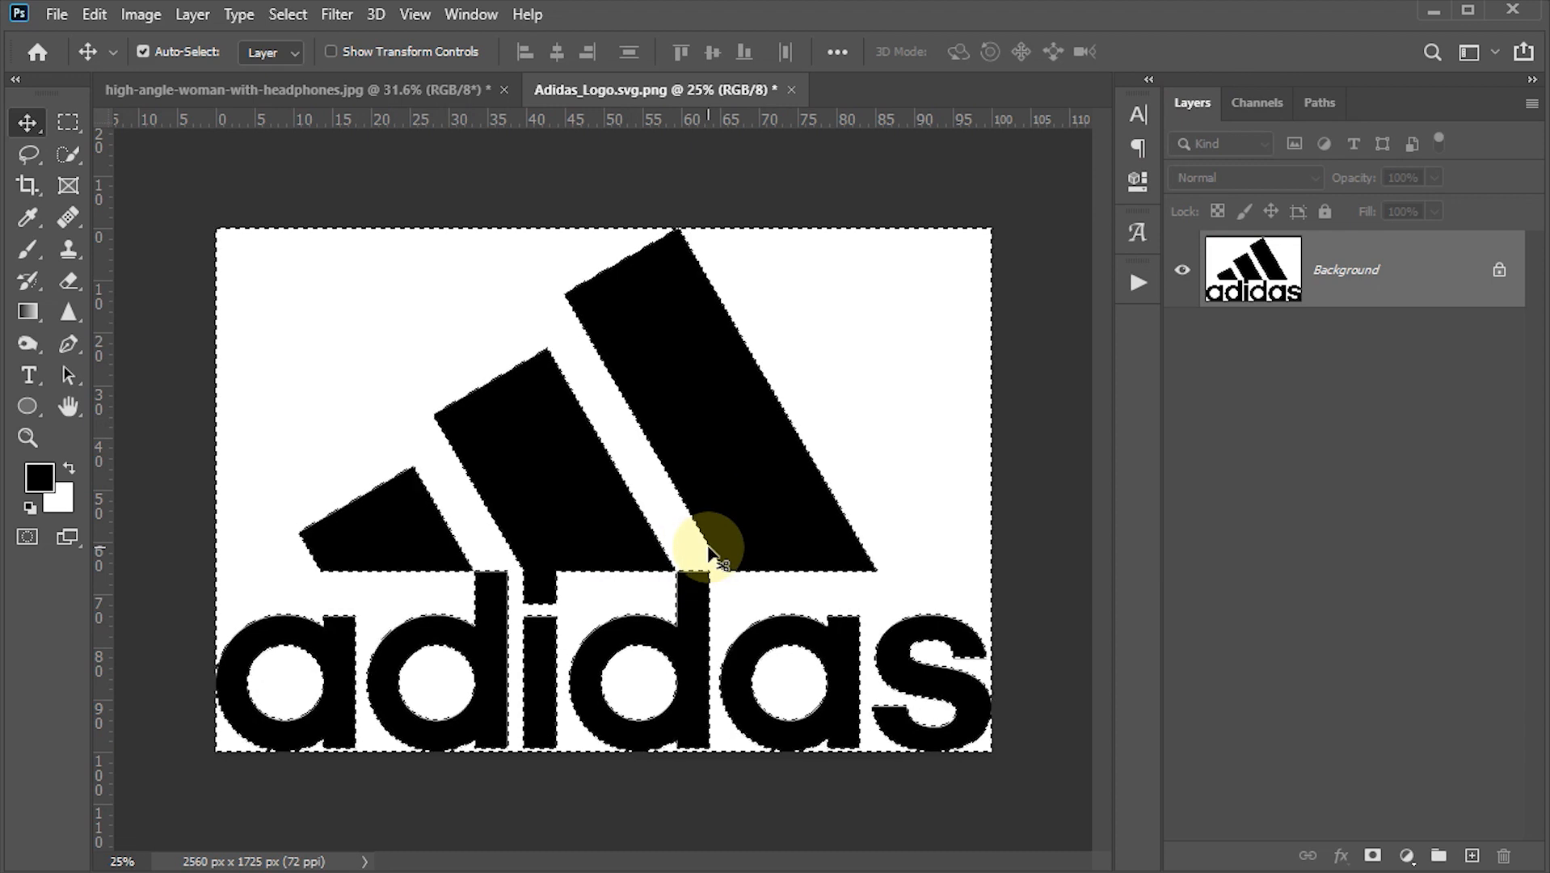
{"action": "key", "text": "ctrl+shift+i"}
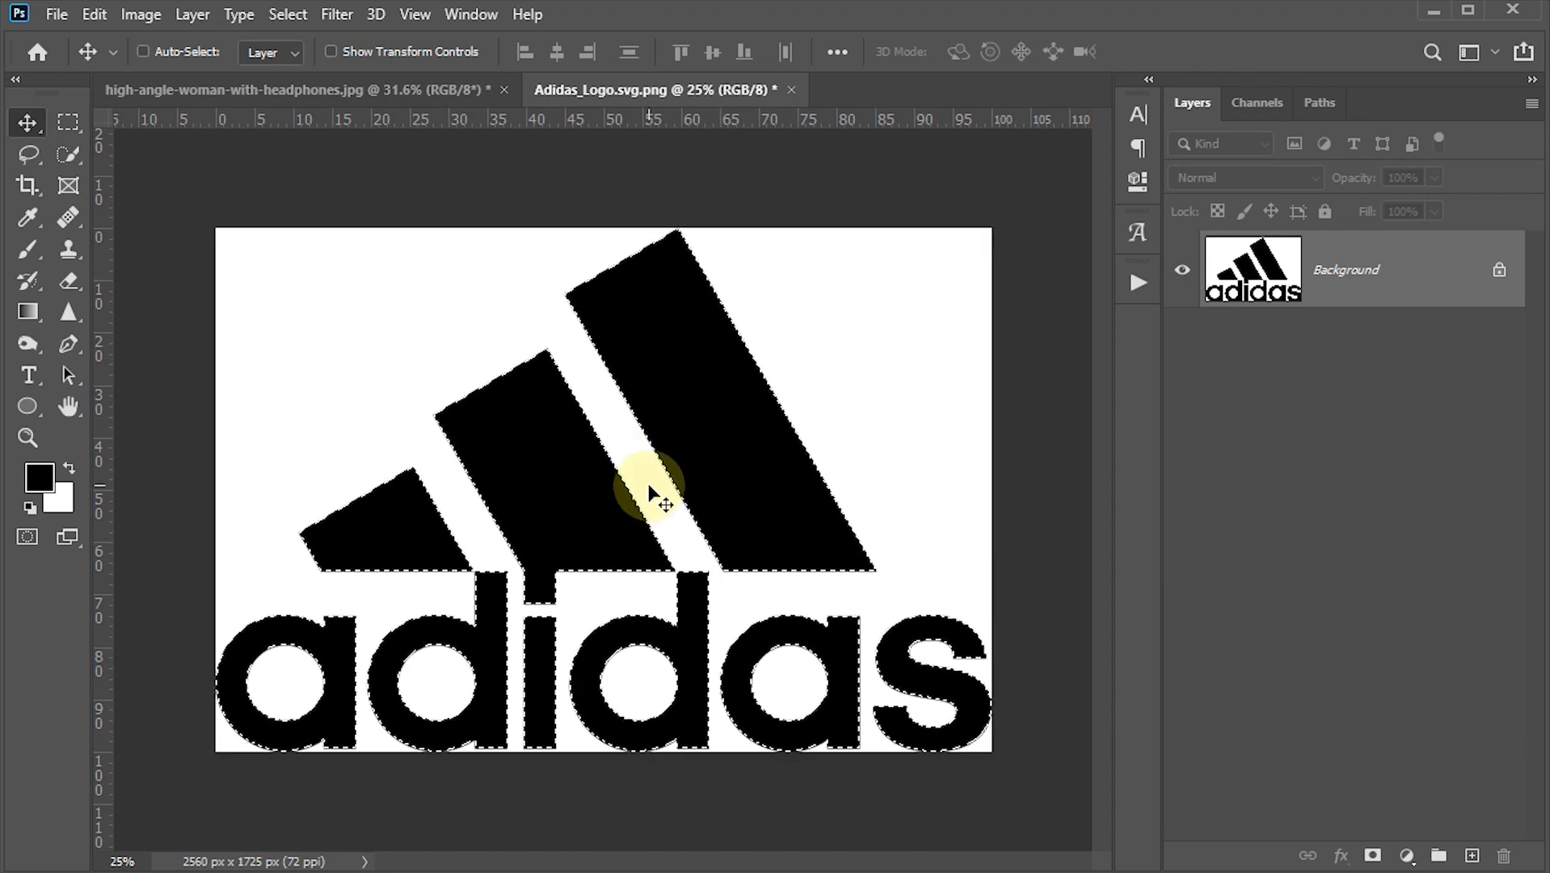
{"action": "key", "text": "ctrl+j"}
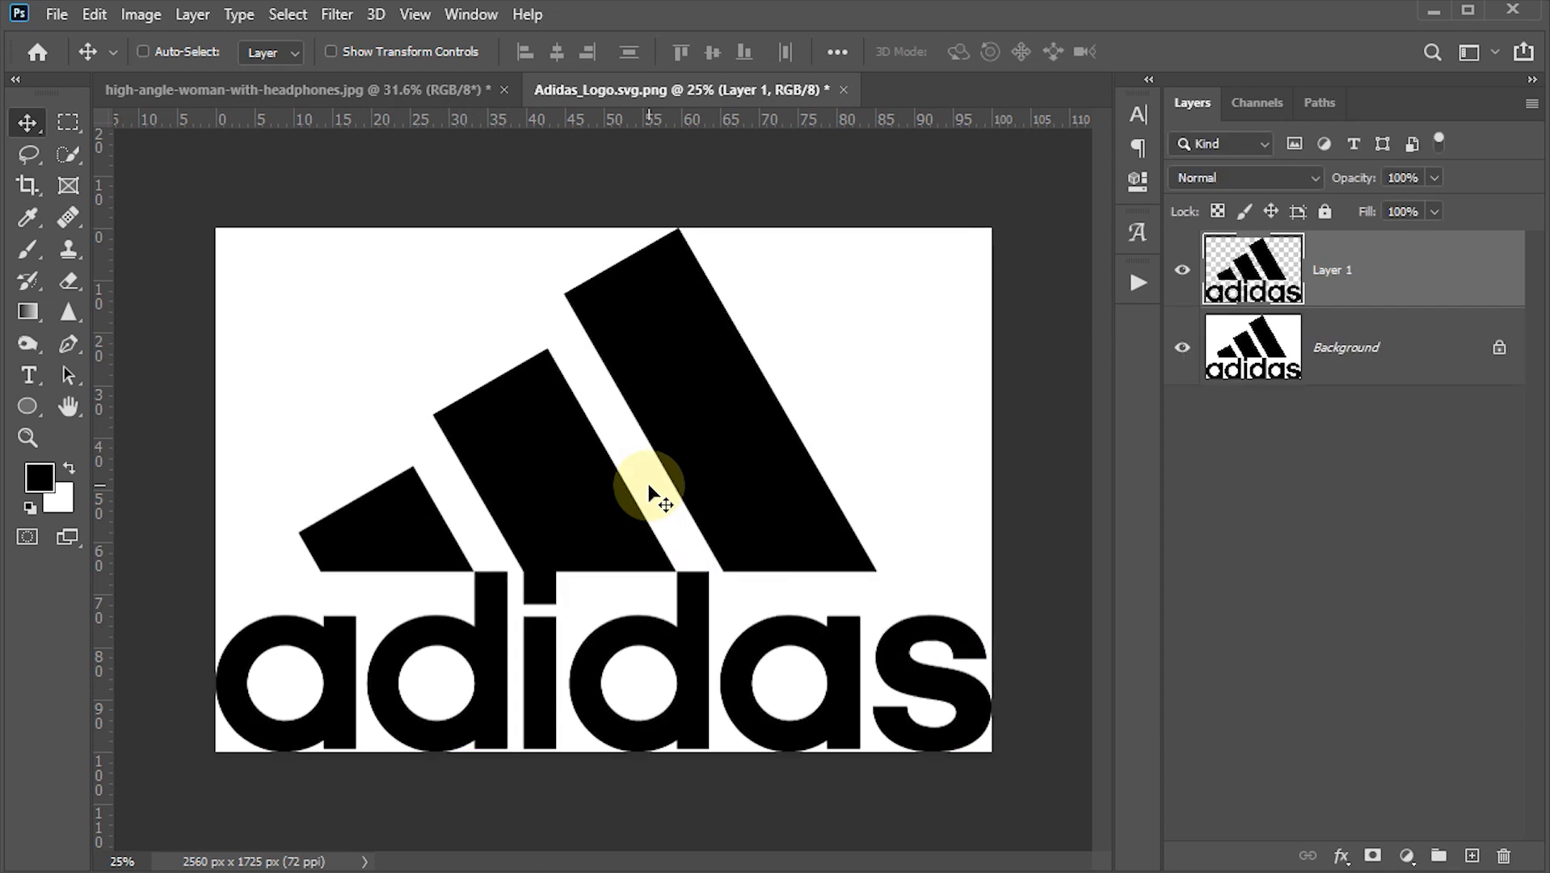
{"action": "left_click", "coordinate": [1182, 348]}
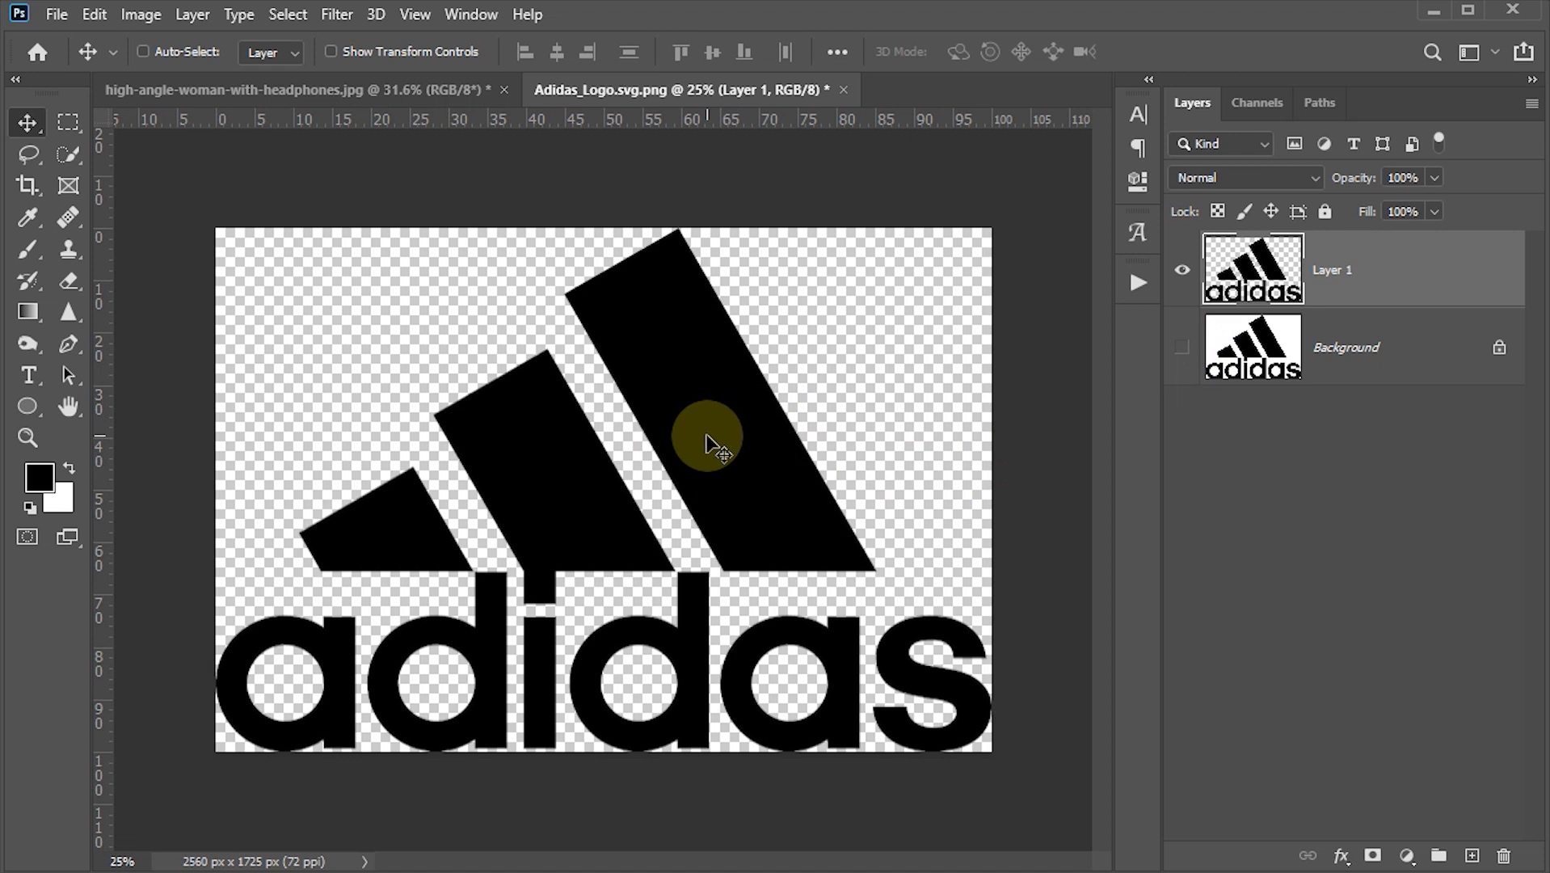
Move the cut-out logo layer into the high-angle-woman-with-headphones.jpg document
{"action": "left_click_drag", "start_coordinate": [715, 454], "coordinate": [718, 393]}
{"action": "key", "text": "ctrl+z"}
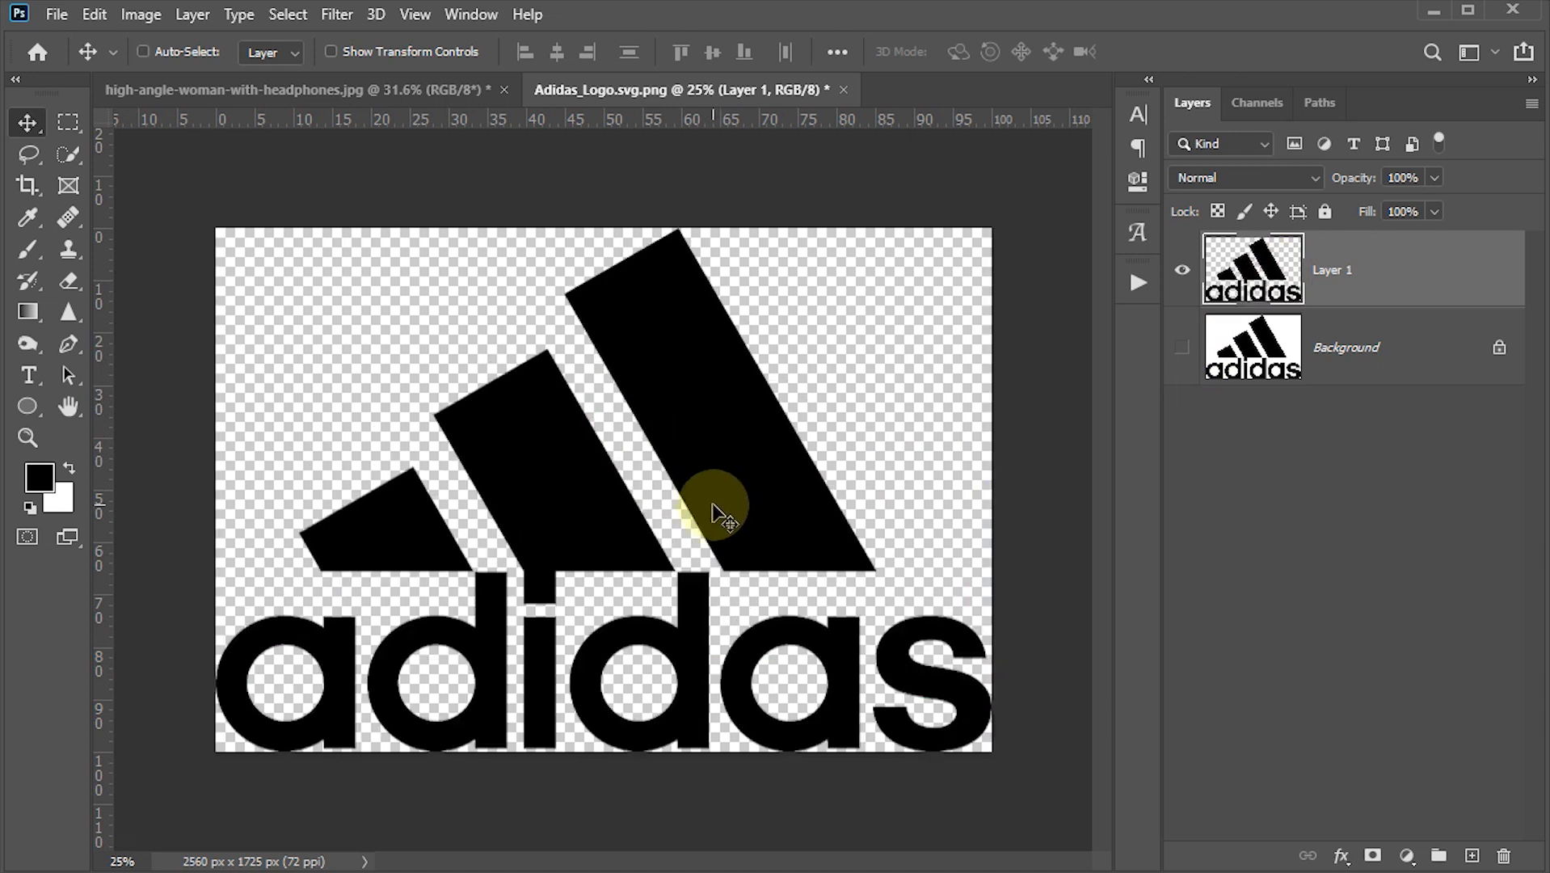
{"action": "left_click_drag", "start_coordinate": [681, 485], "coordinate": [517, 460]}
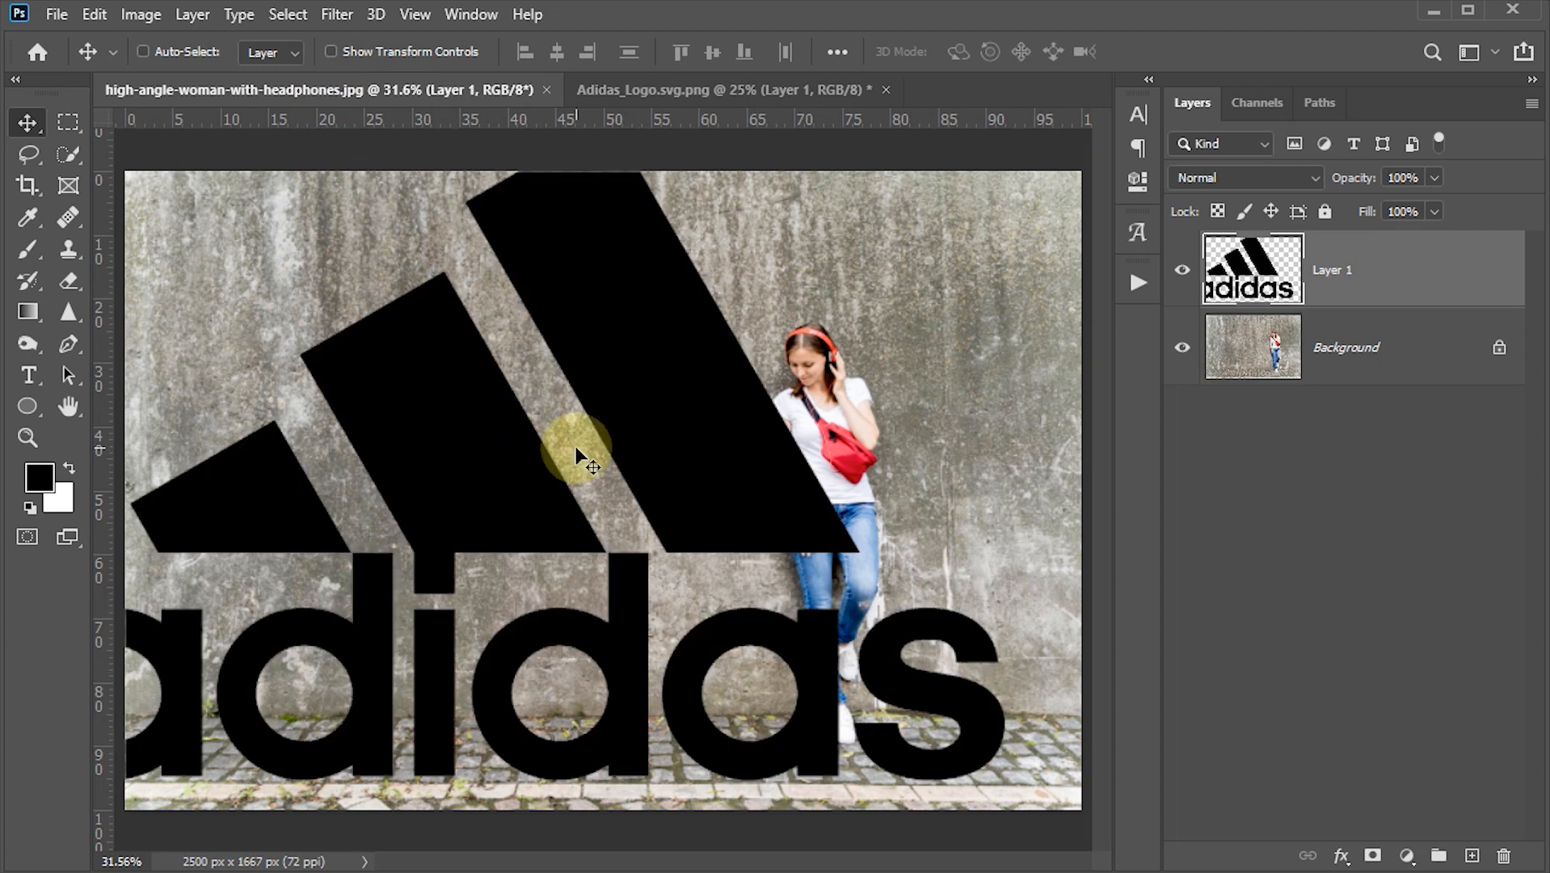
Scale the logo to about 62% and place it on the wall to the left of the woman
{"action": "key", "text": "ctrl+t"}
{"action": "left_click_drag", "start_coordinate": [1006, 749], "coordinate": [699, 588]}
{"action": "left_click_drag", "start_coordinate": [741, 255], "coordinate": [685, 330]}
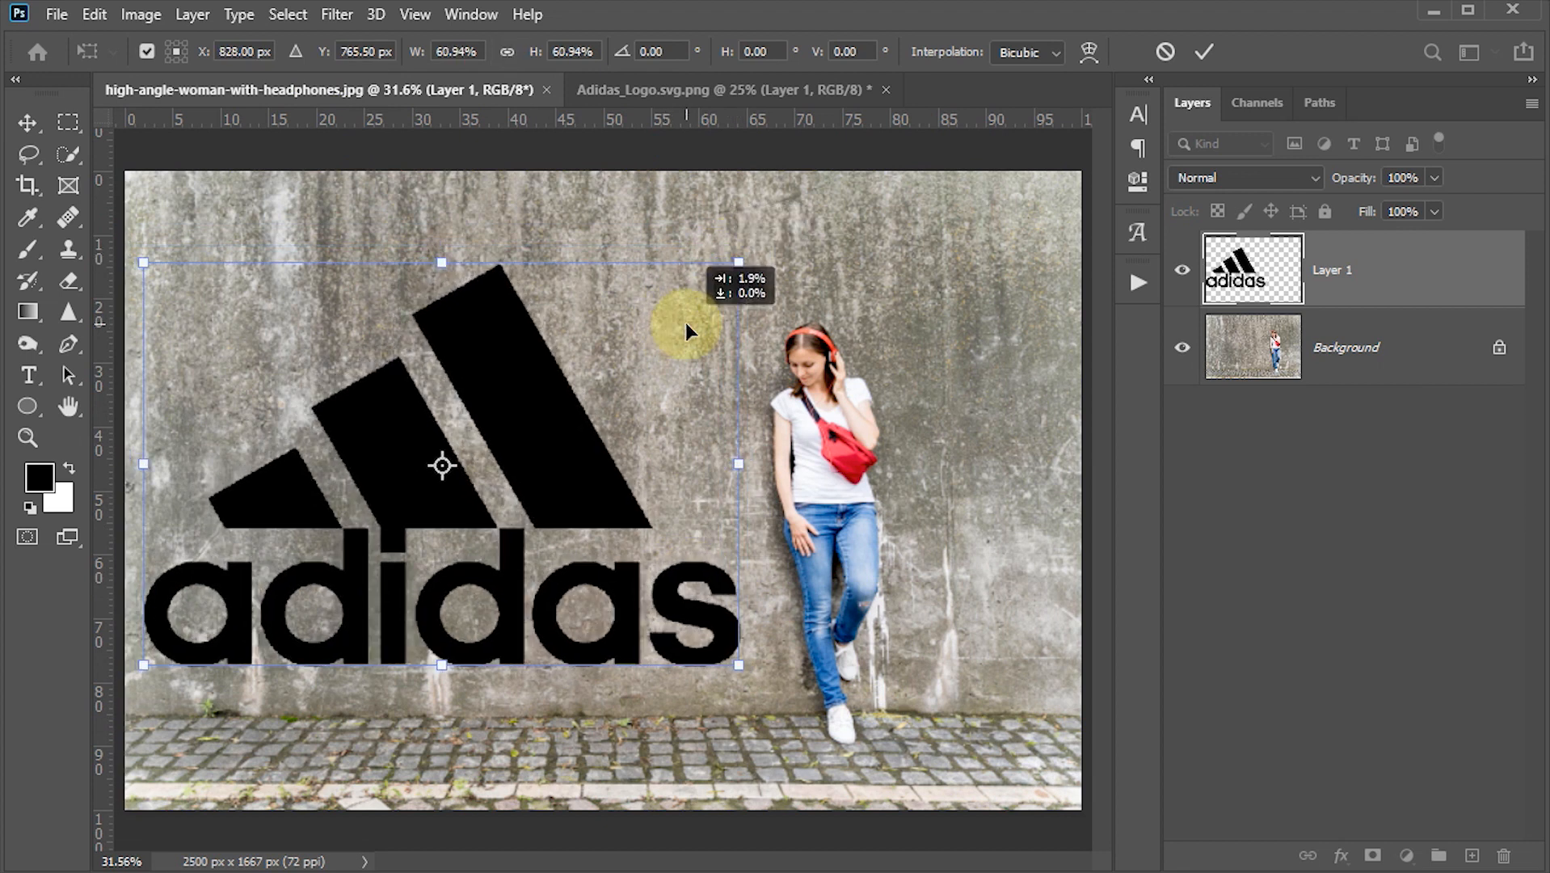
{"action": "left_click_drag", "start_coordinate": [738, 261], "coordinate": [750, 257]}
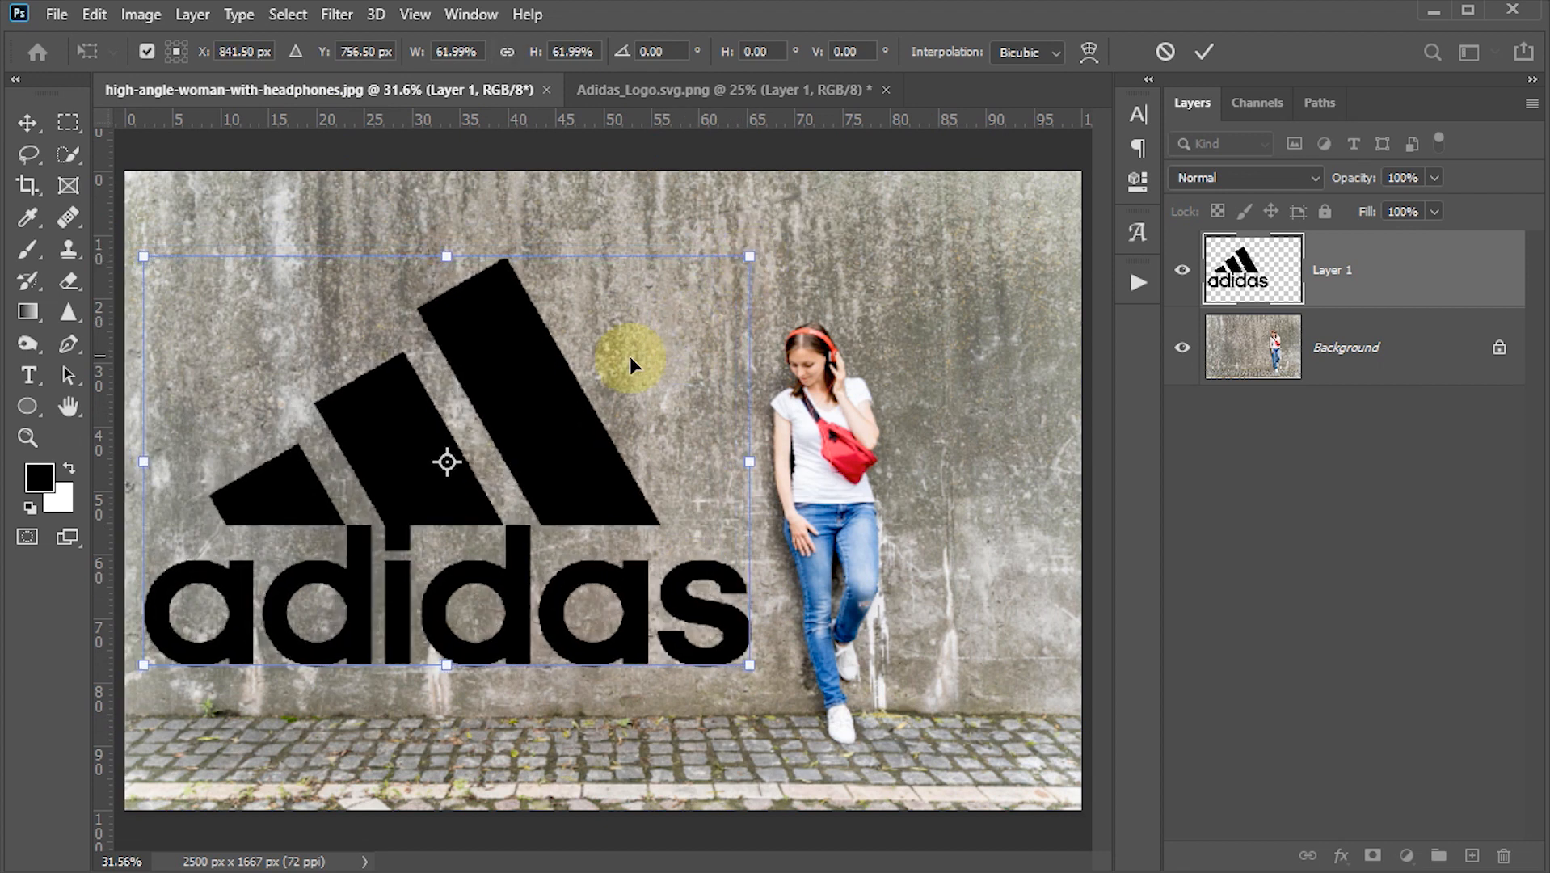
{"action": "left_click", "coordinate": [1204, 51]}
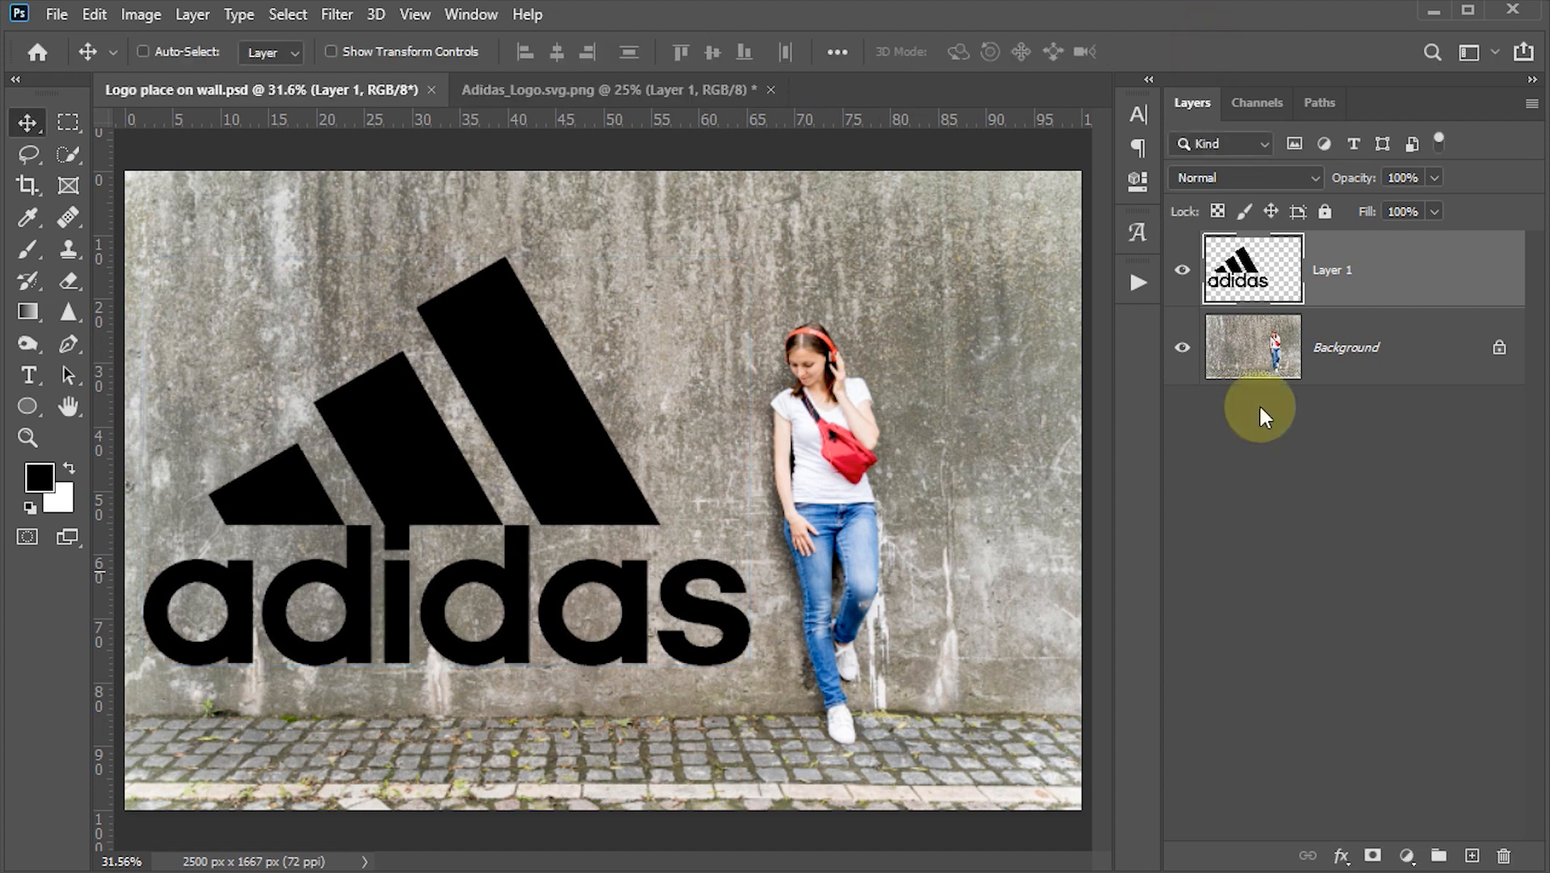
Convert the logo layer to a smart object and set its fill to 0%
{"action": "right_click", "coordinate": [1451, 270]}
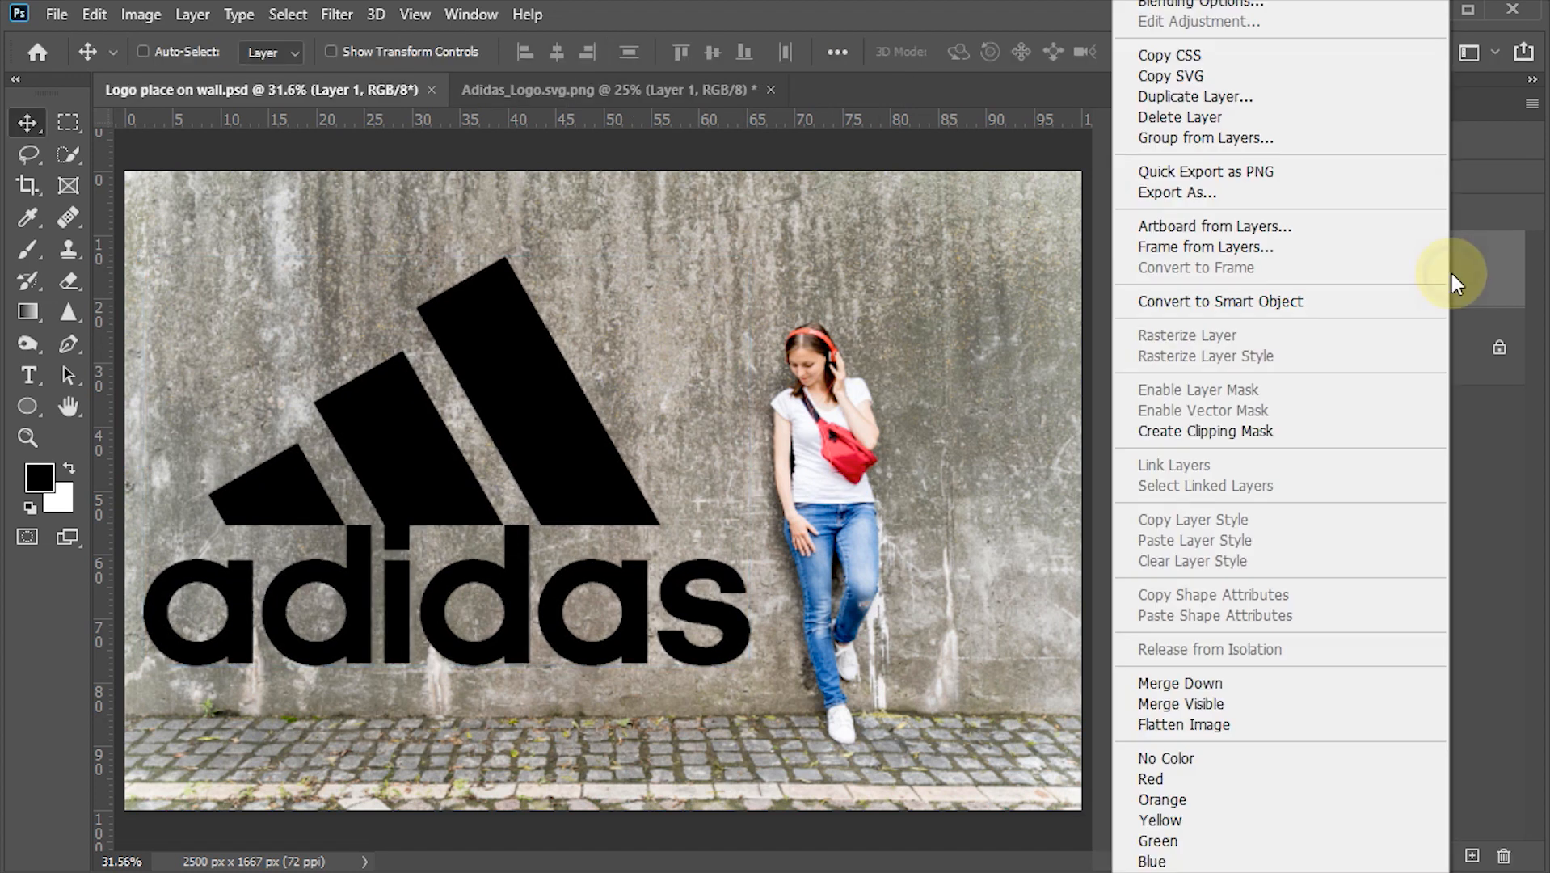
{"action": "left_click", "coordinate": [1297, 301]}
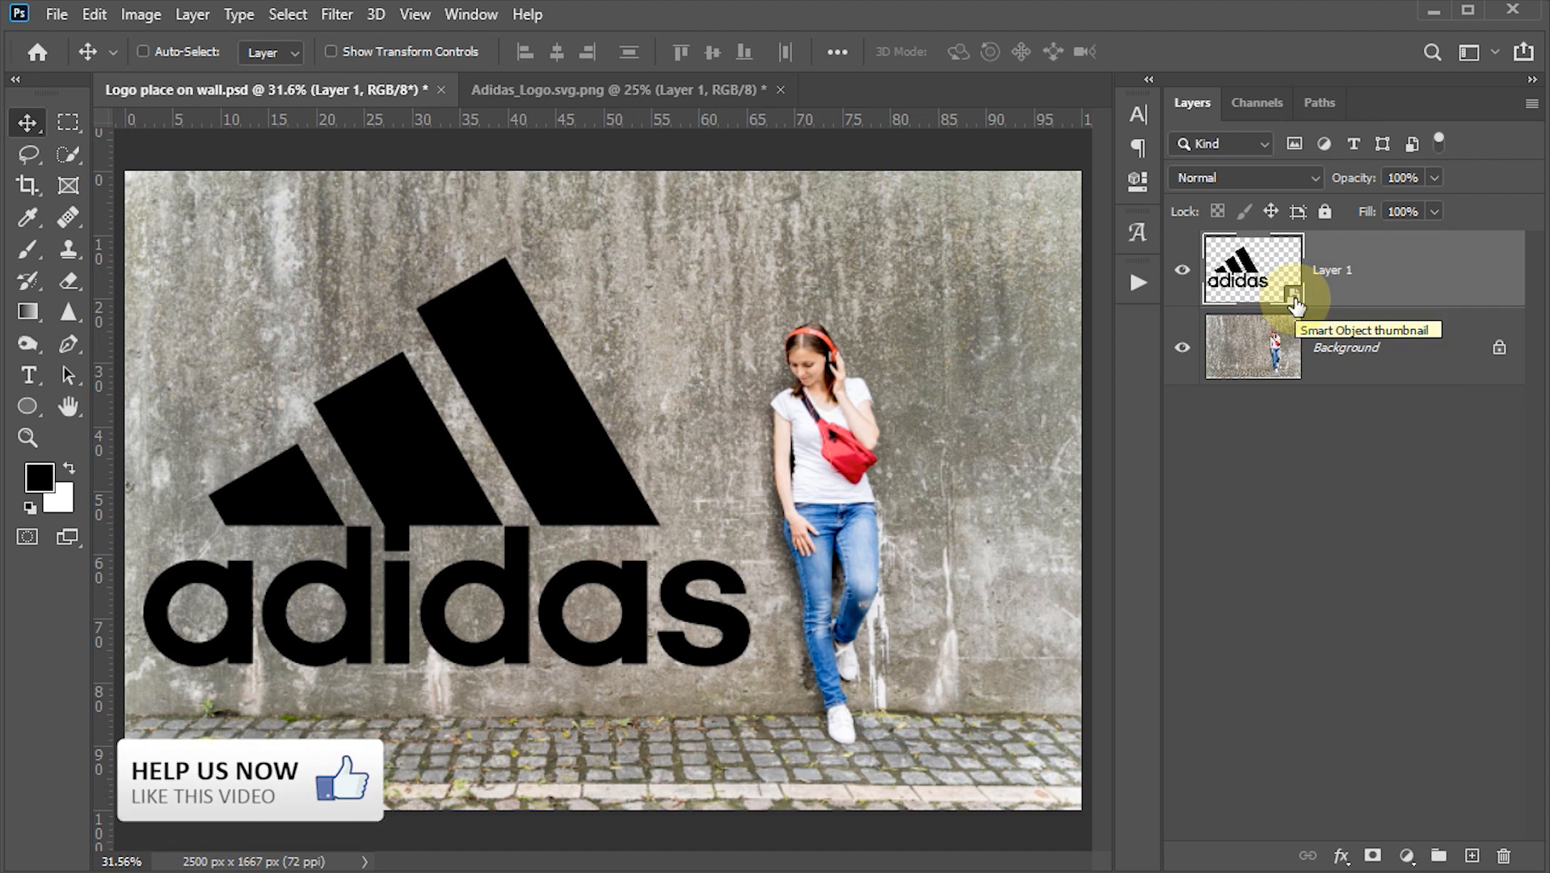
{"action": "left_click", "coordinate": [1434, 211]}
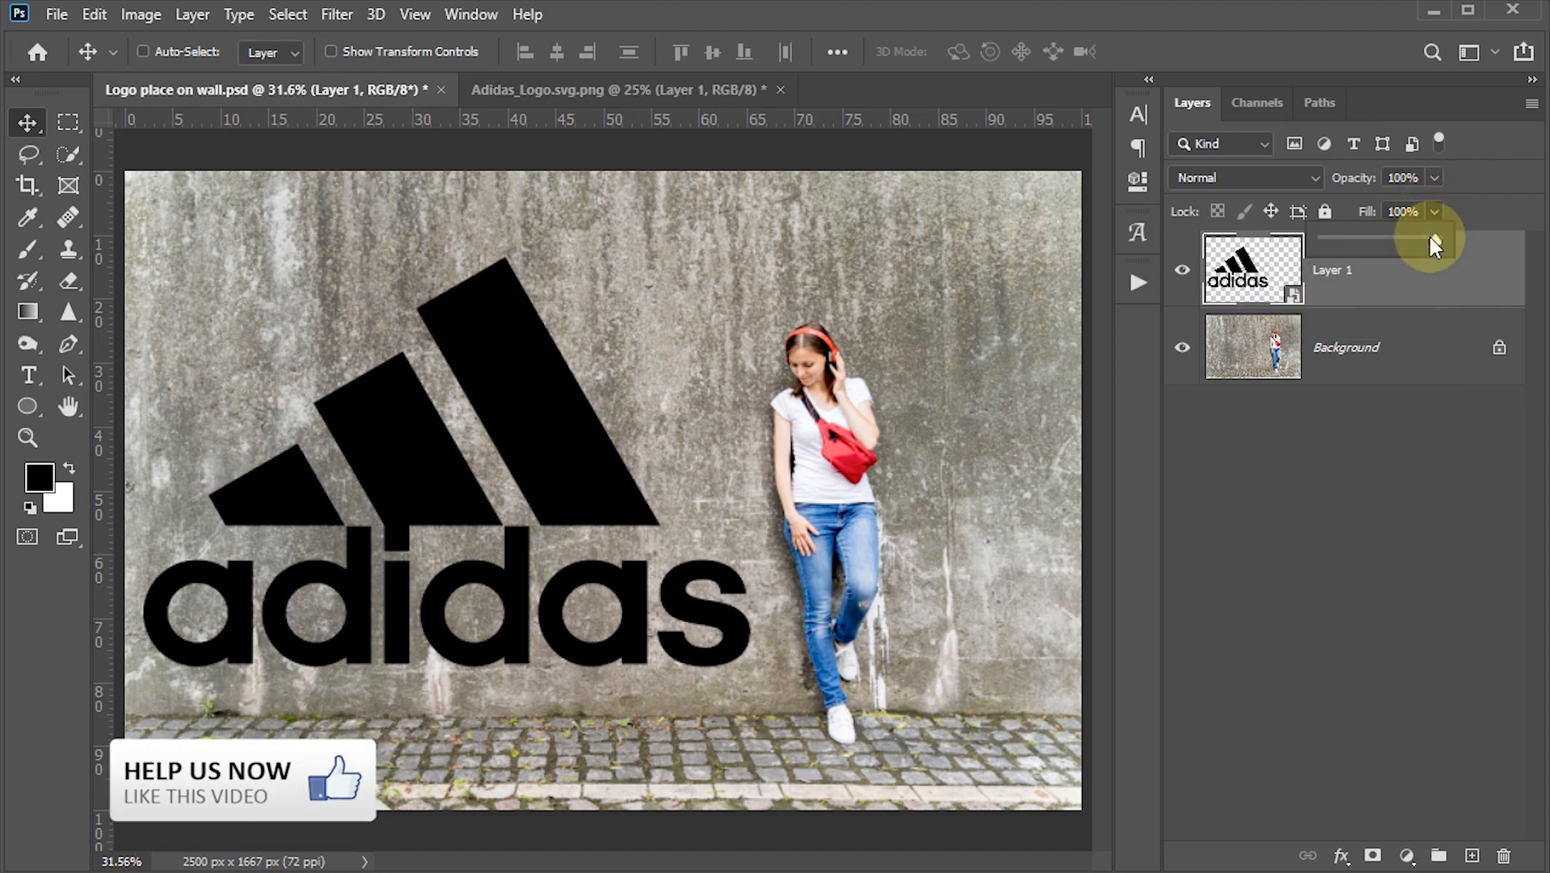
{"action": "left_click_drag", "start_coordinate": [1431, 238], "coordinate": [1311, 240]}
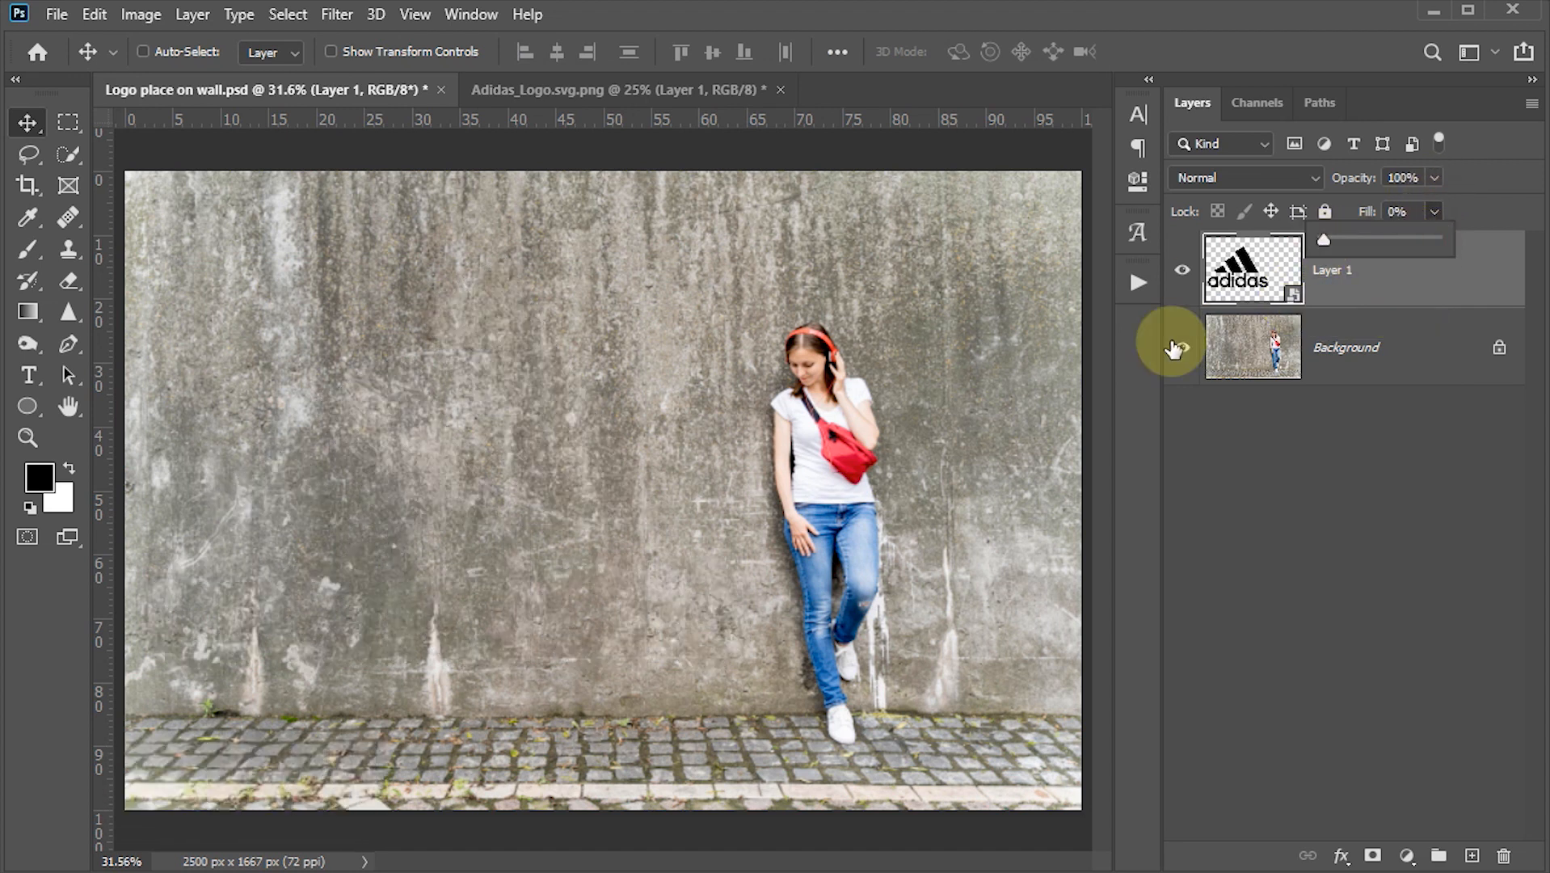
{"action": "left_click", "coordinate": [1232, 293]}
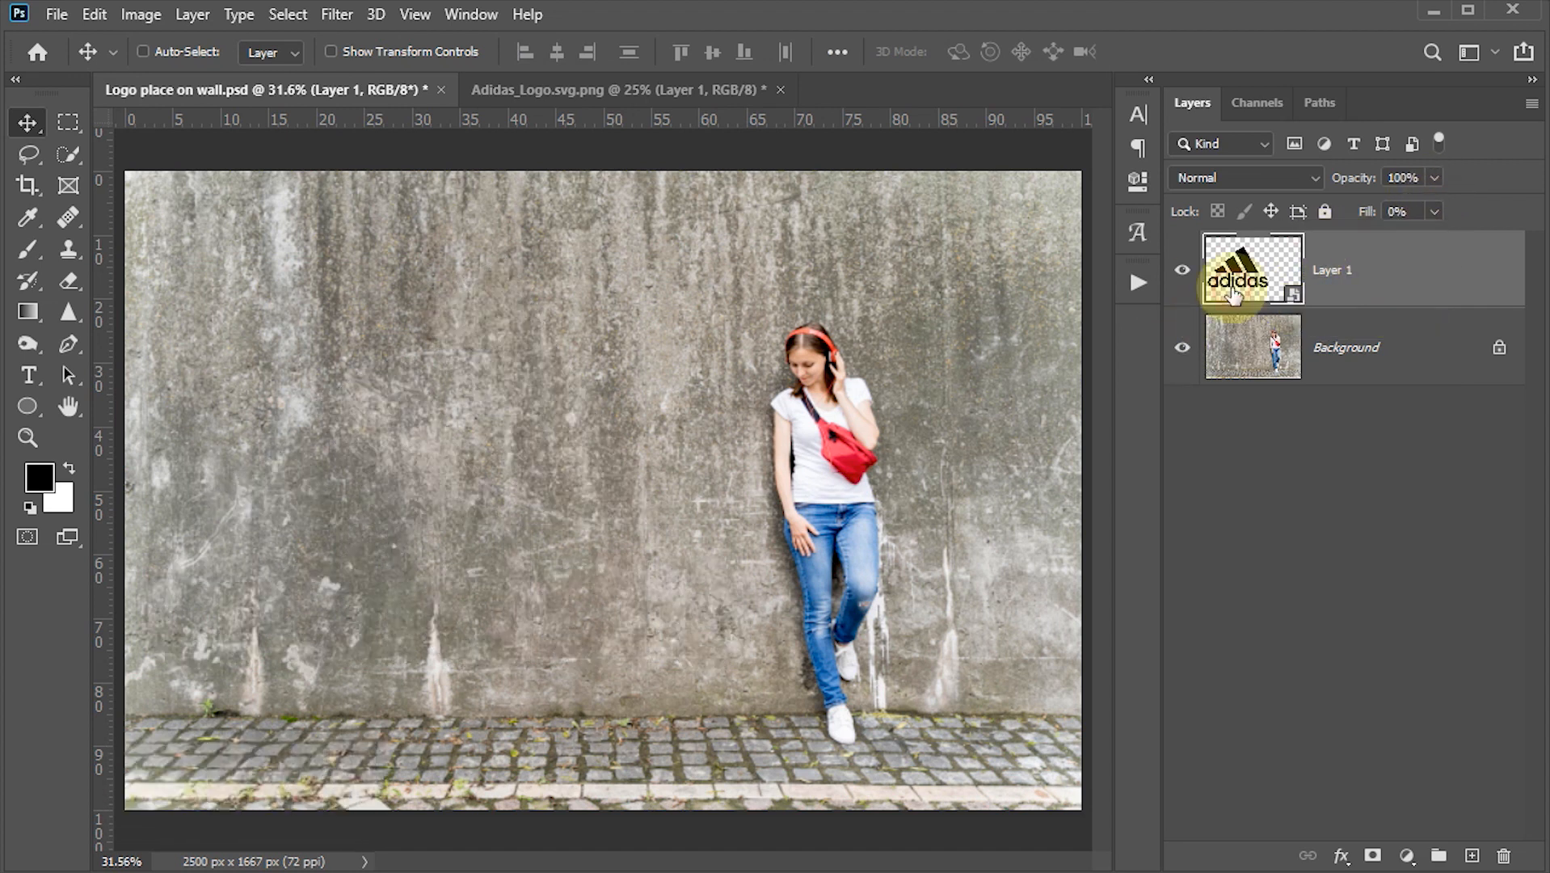
Add Bevel & Emboss to the logo layer with a depth of 100% and a size of 2 px
{"action": "double_click", "coordinate": [1483, 282]}
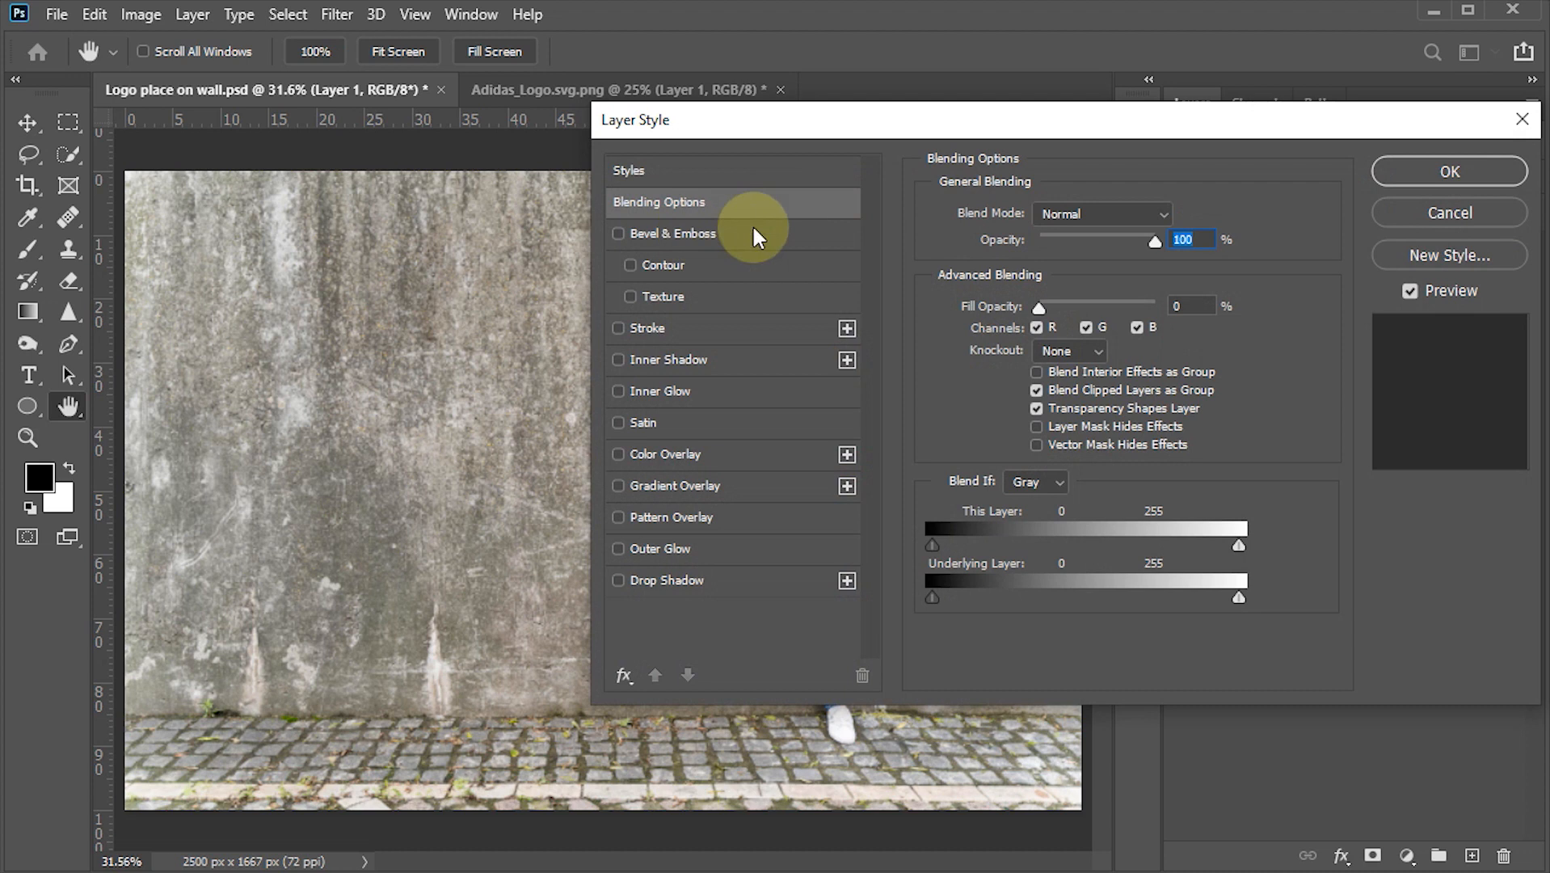
{"action": "left_click", "coordinate": [656, 233]}
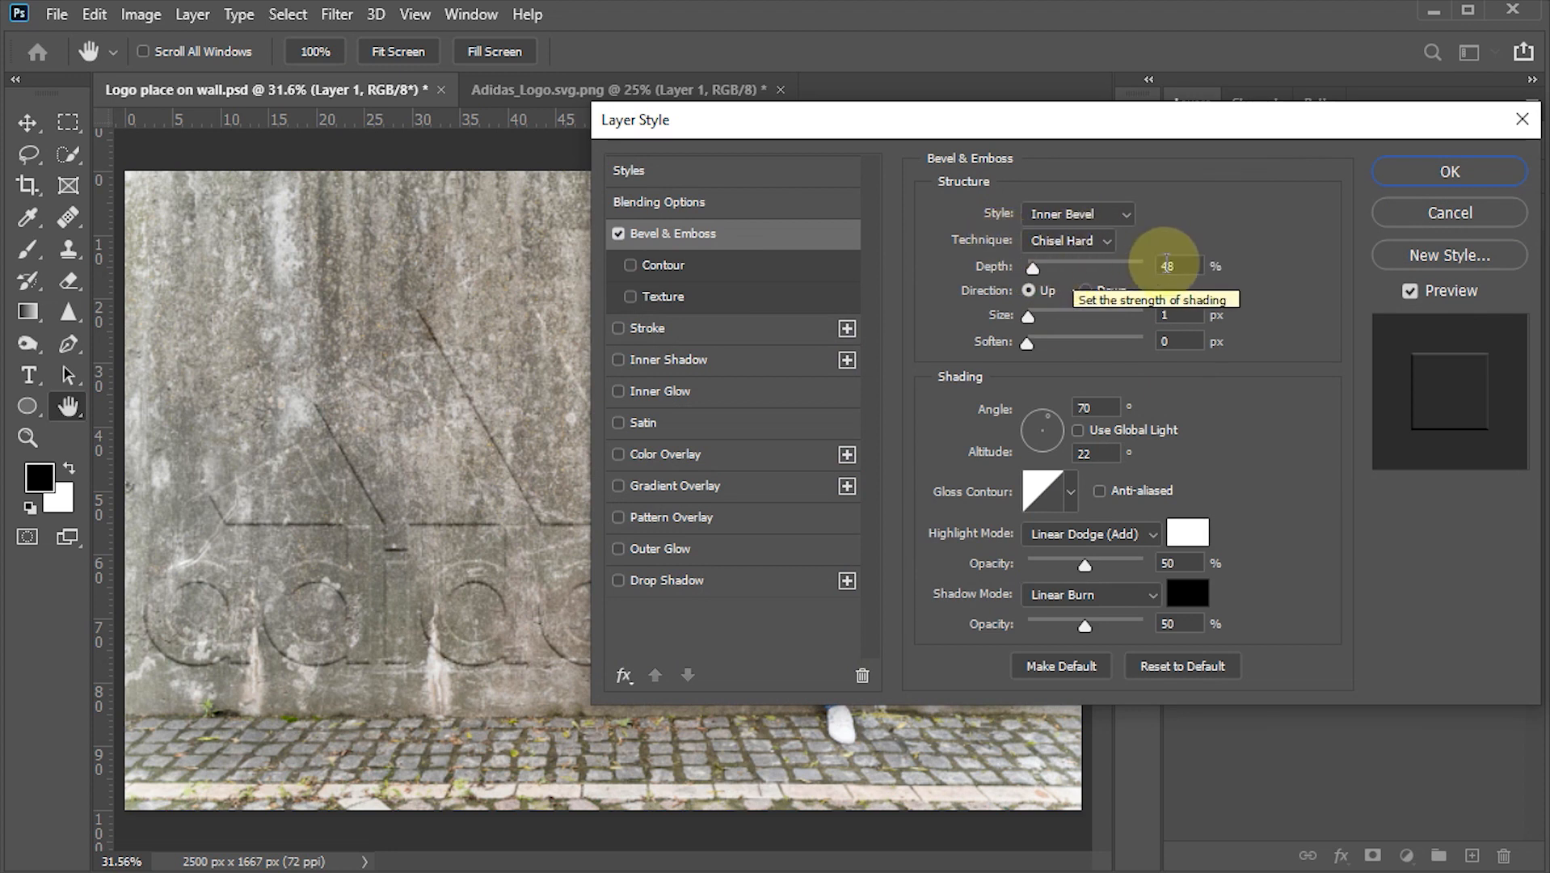
{"action": "left_click", "coordinate": [1180, 265]}
{"action": "type", "text": "100"}
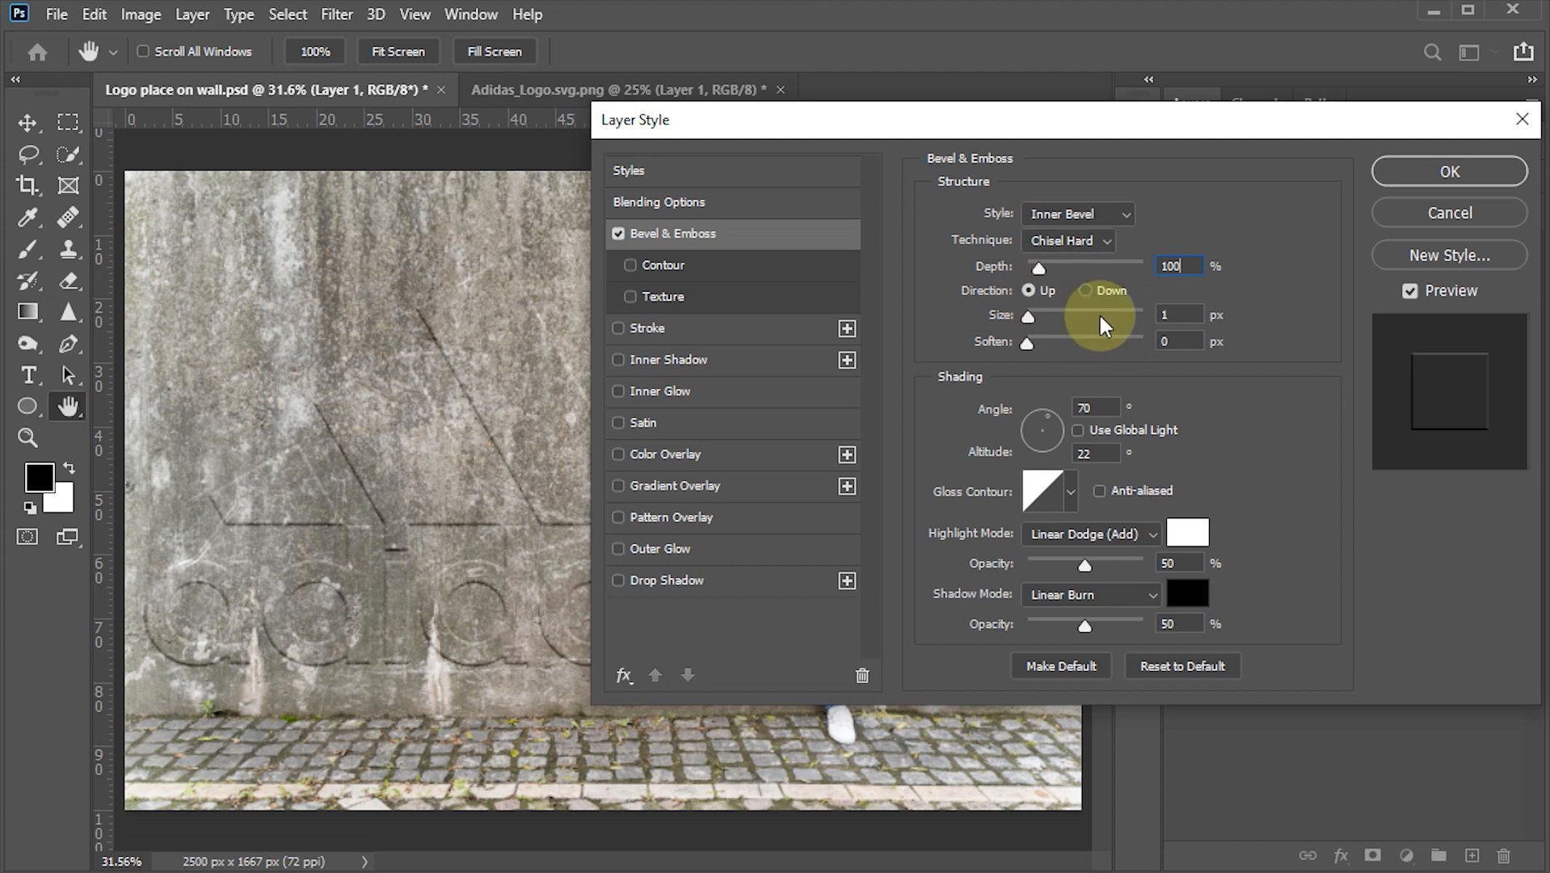
{"action": "left_click", "coordinate": [1177, 314]}
{"action": "type", "text": "2"}
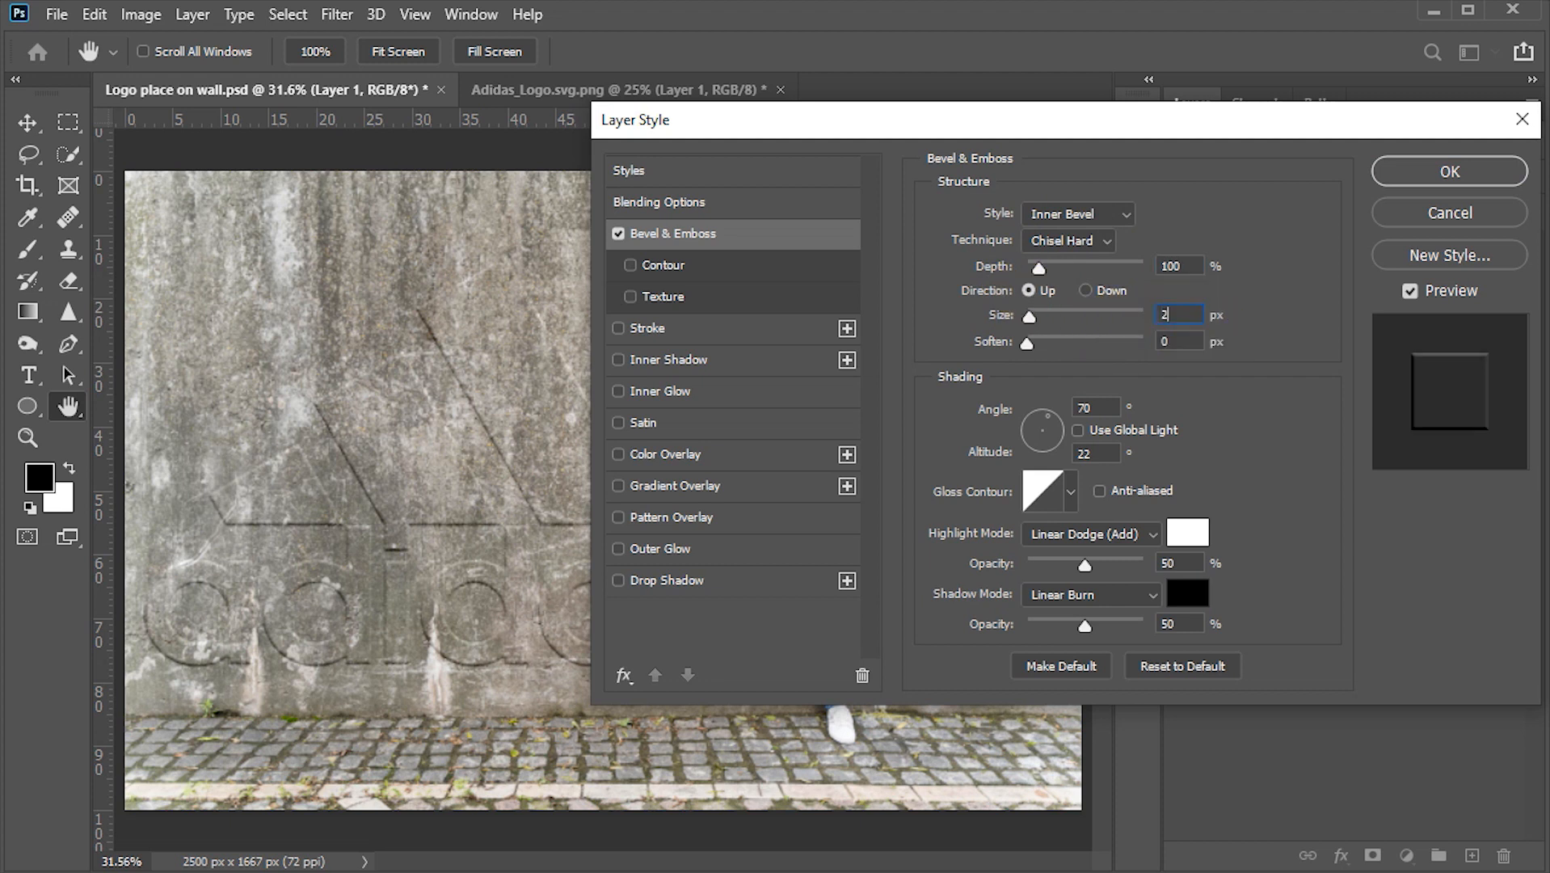
{"action": "left_click", "coordinate": [1191, 339]}
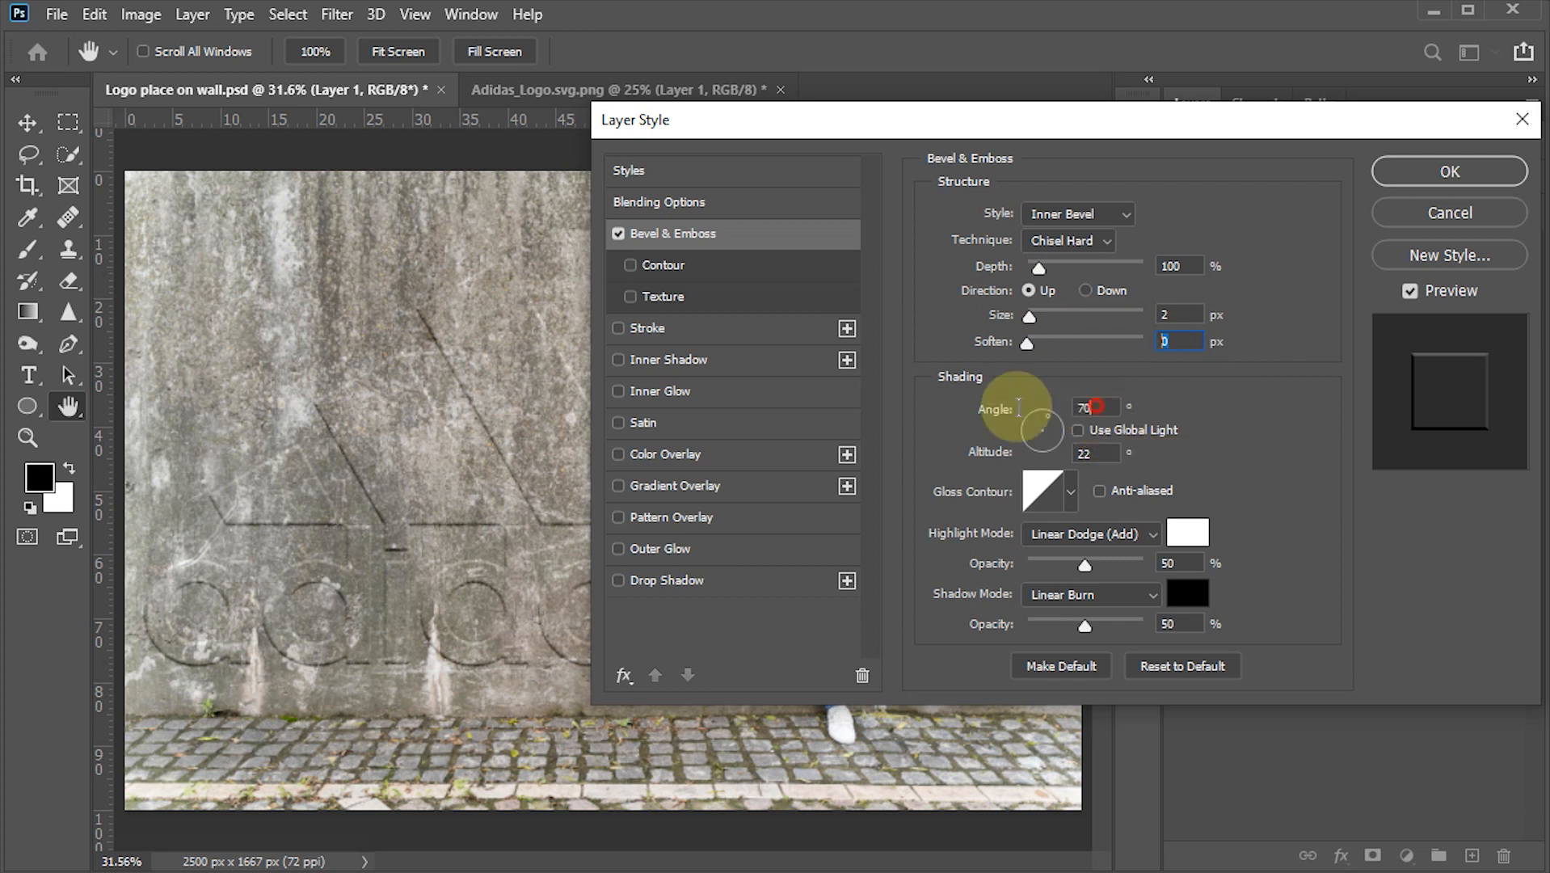
Set the bevel's shading angle to 130° and altitude to 55°, keeping the Linear gloss contour
{"action": "left_click", "coordinate": [1091, 408]}
{"action": "type", "text": "130"}
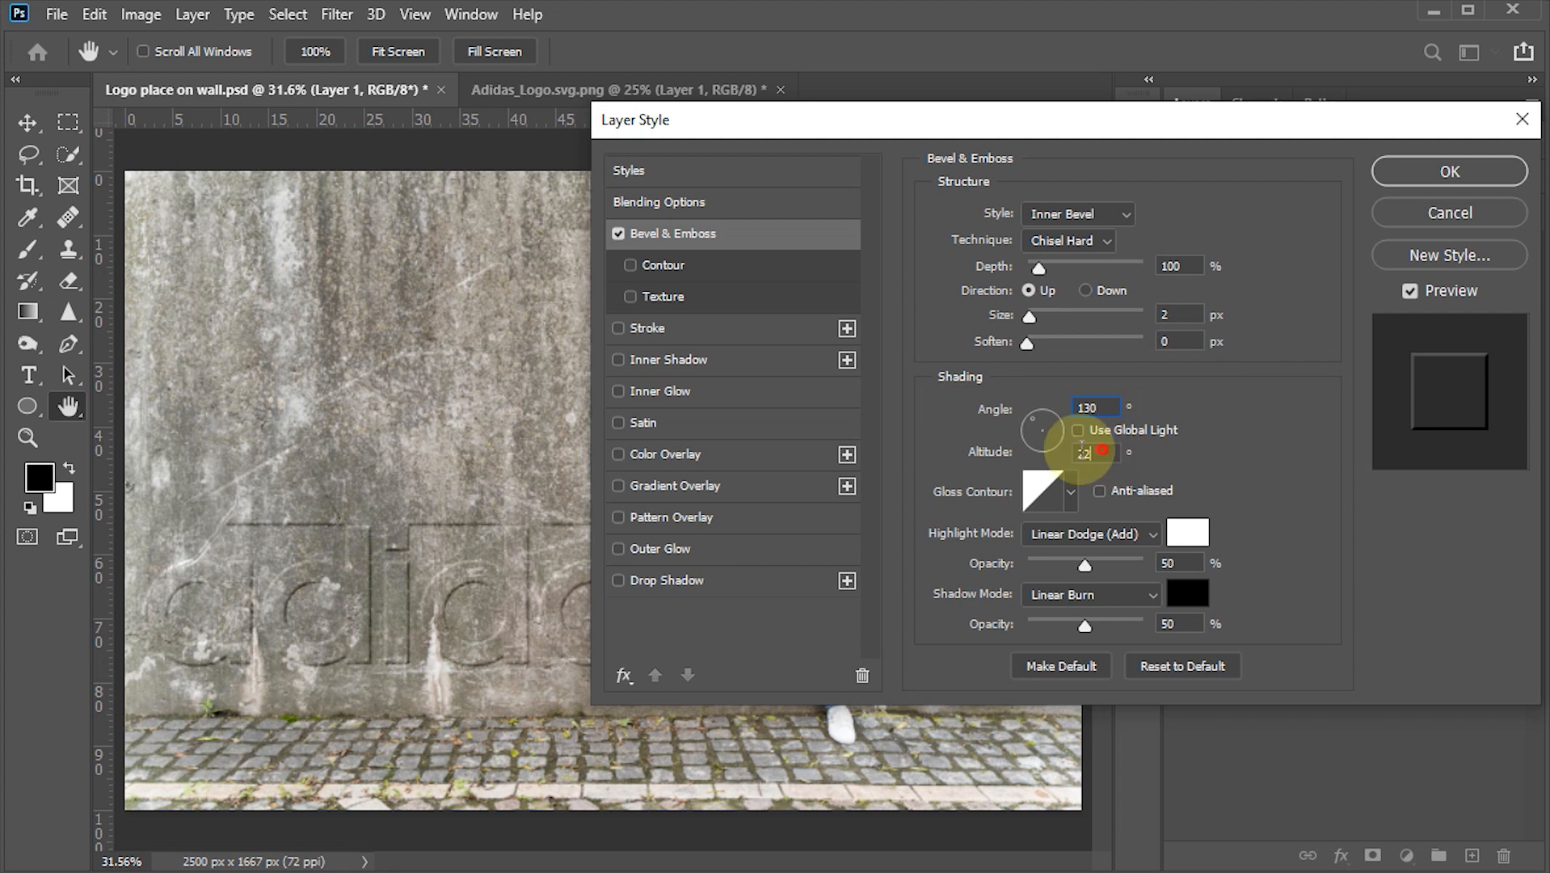
{"action": "left_click", "coordinate": [1119, 451]}
{"action": "type", "text": "55"}
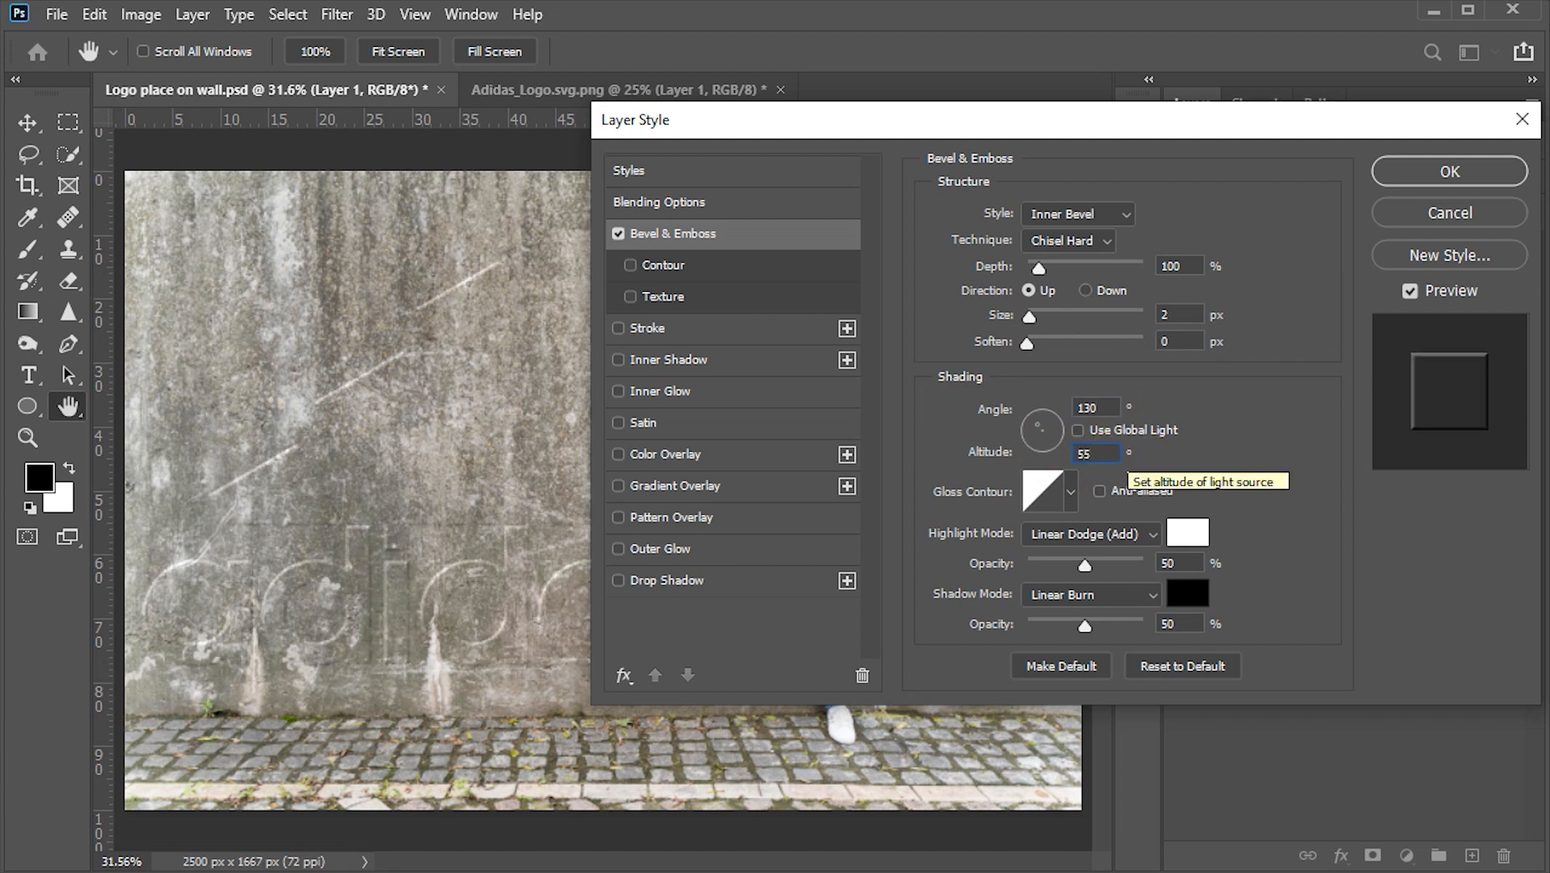
{"action": "left_click", "coordinate": [1069, 489]}
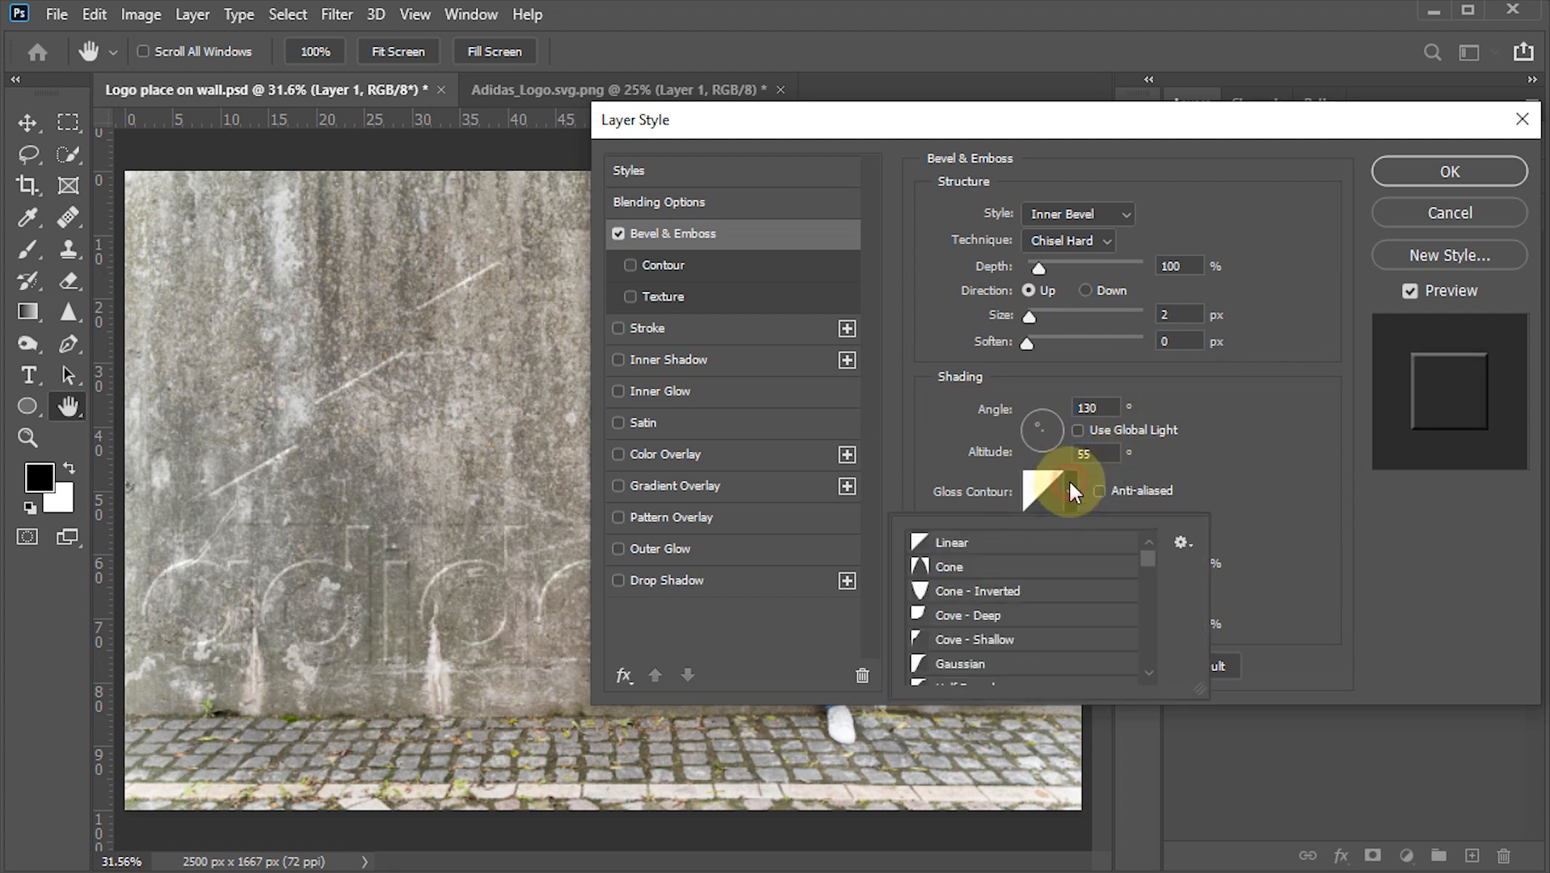
{"action": "left_click", "coordinate": [1238, 455]}
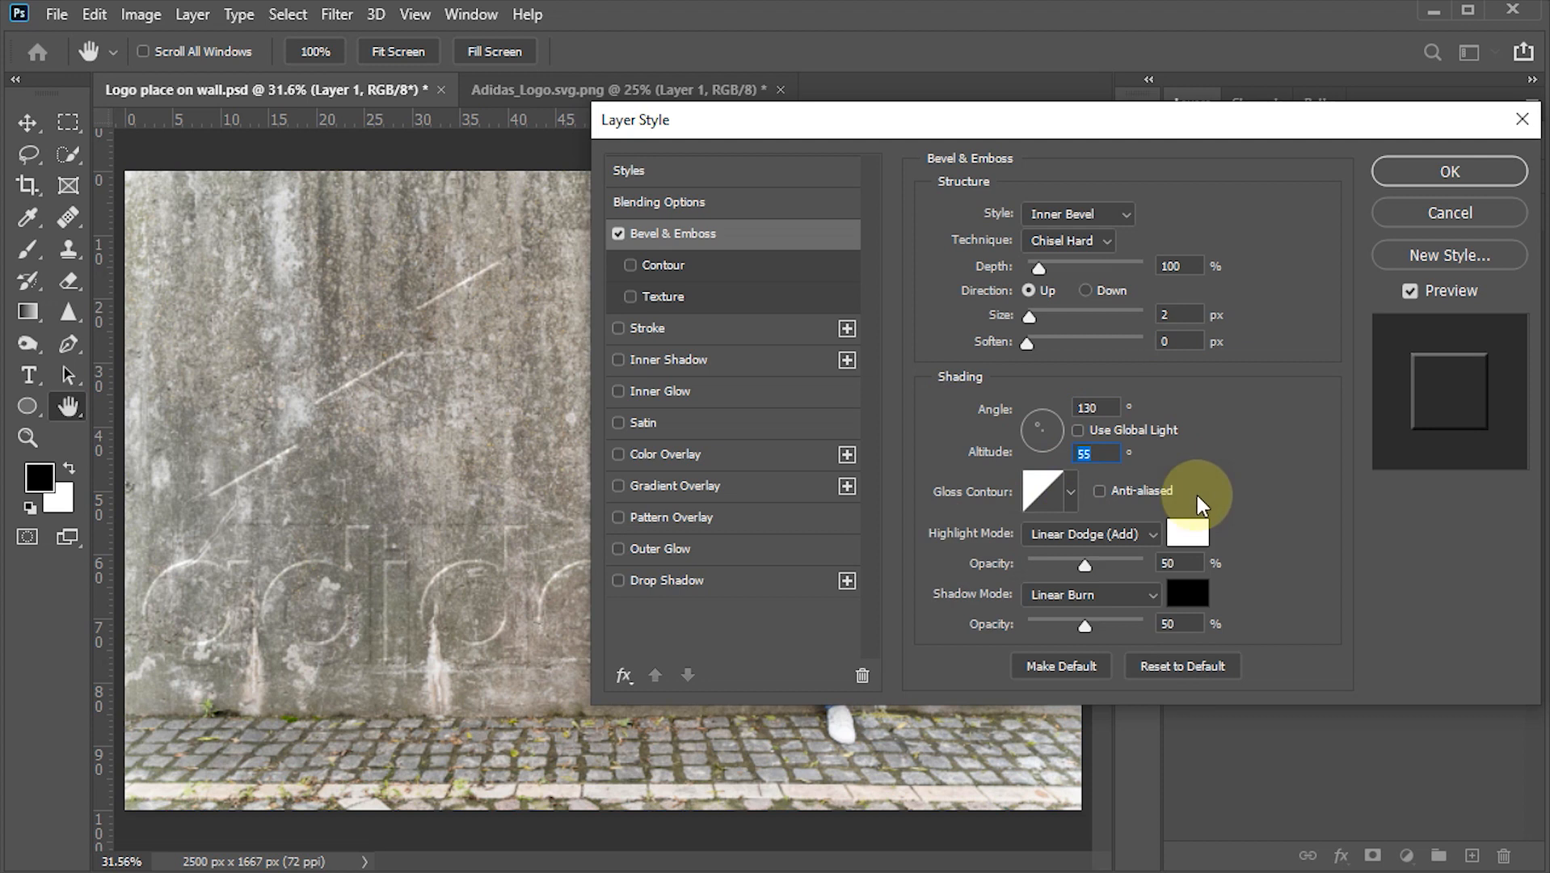
Keep the bevel's highlight as white Linear Dodge (Add) and set both the highlight and shadow opacity to 90%
{"action": "left_click", "coordinate": [1078, 532]}
{"action": "left_click", "coordinate": [1071, 523]}
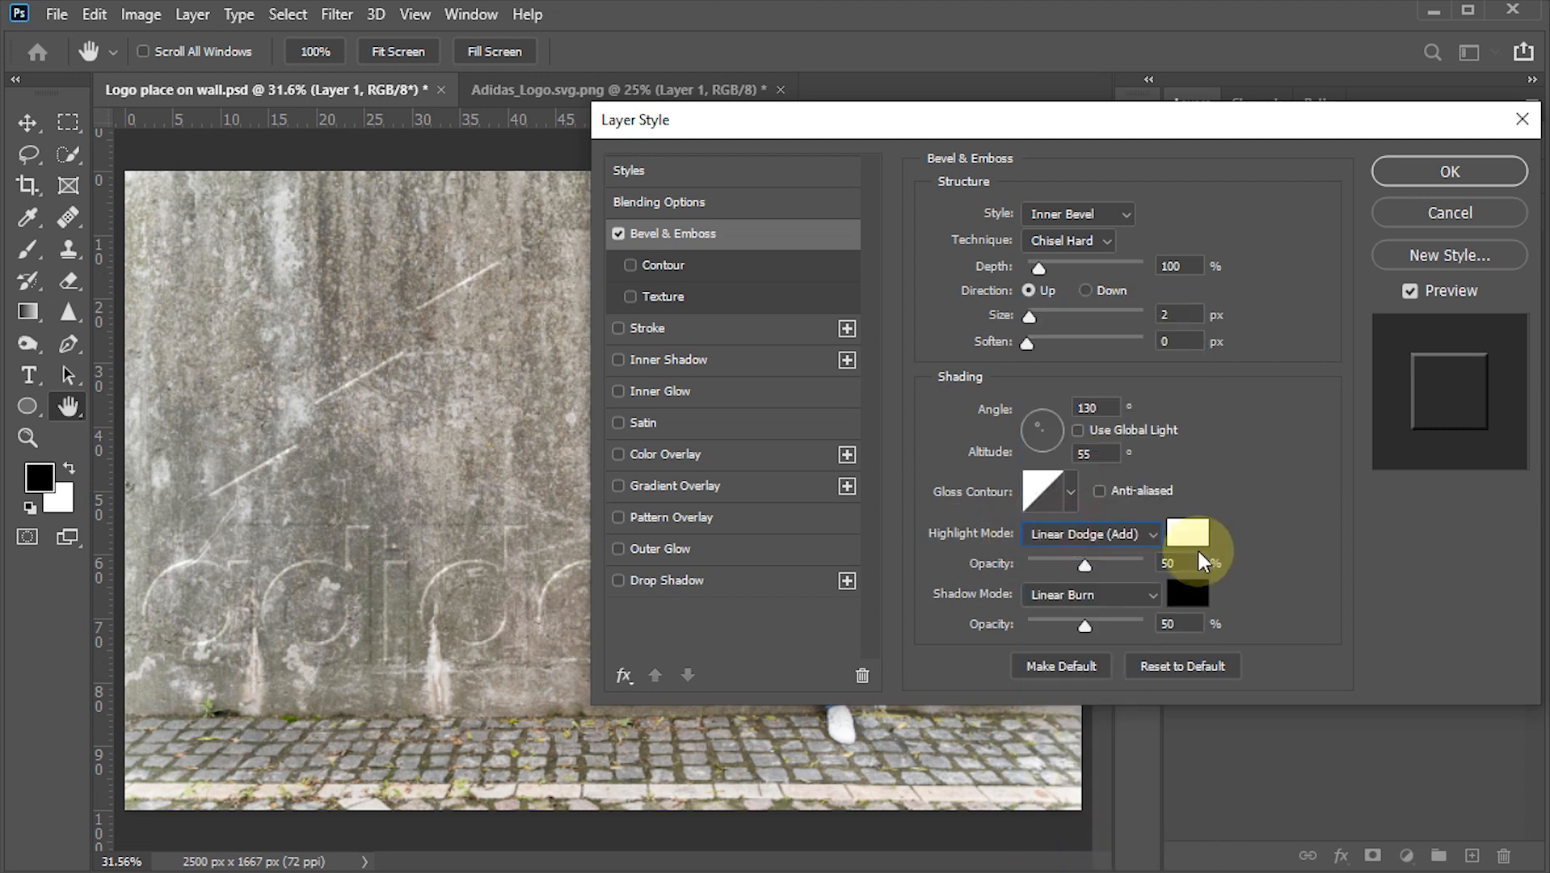
{"action": "left_click", "coordinate": [1186, 536]}
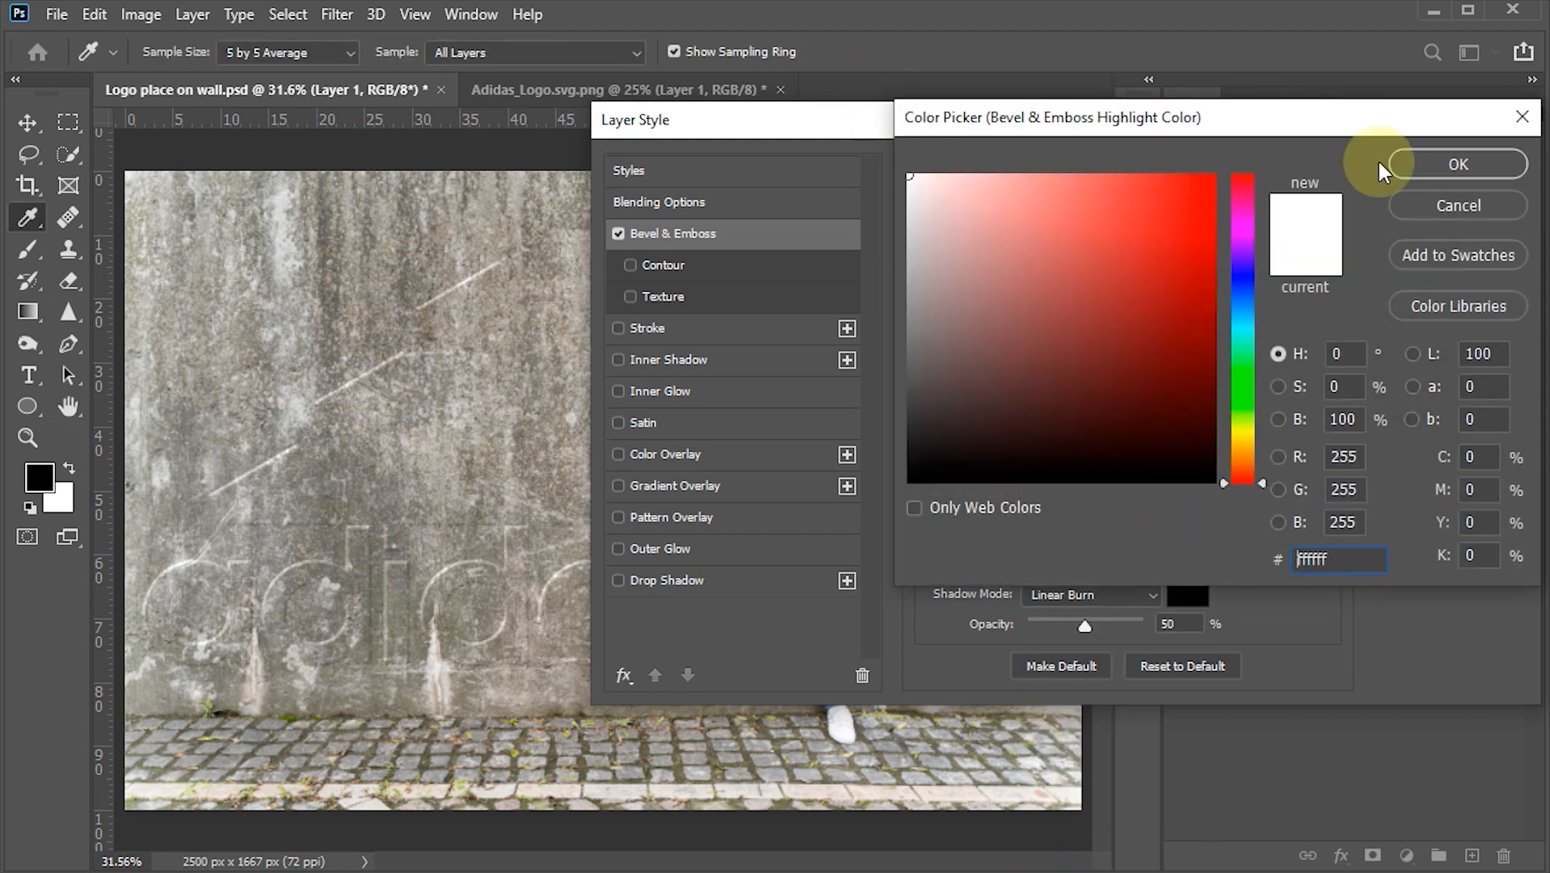
{"action": "left_click", "coordinate": [1399, 170]}
{"action": "left_click", "coordinate": [1176, 563]}
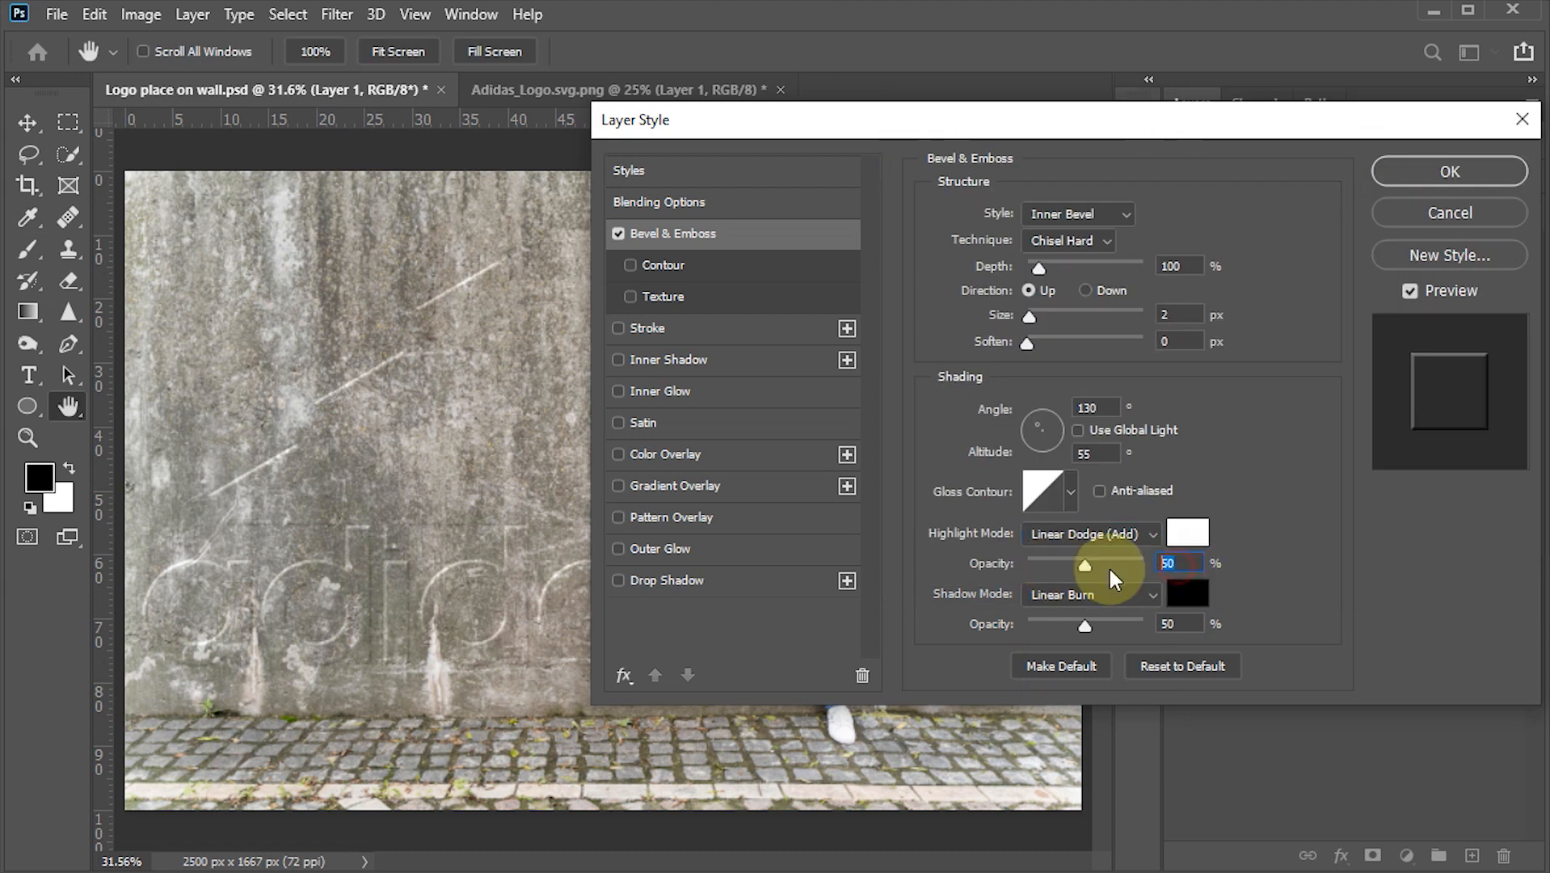
{"action": "type", "text": "90"}
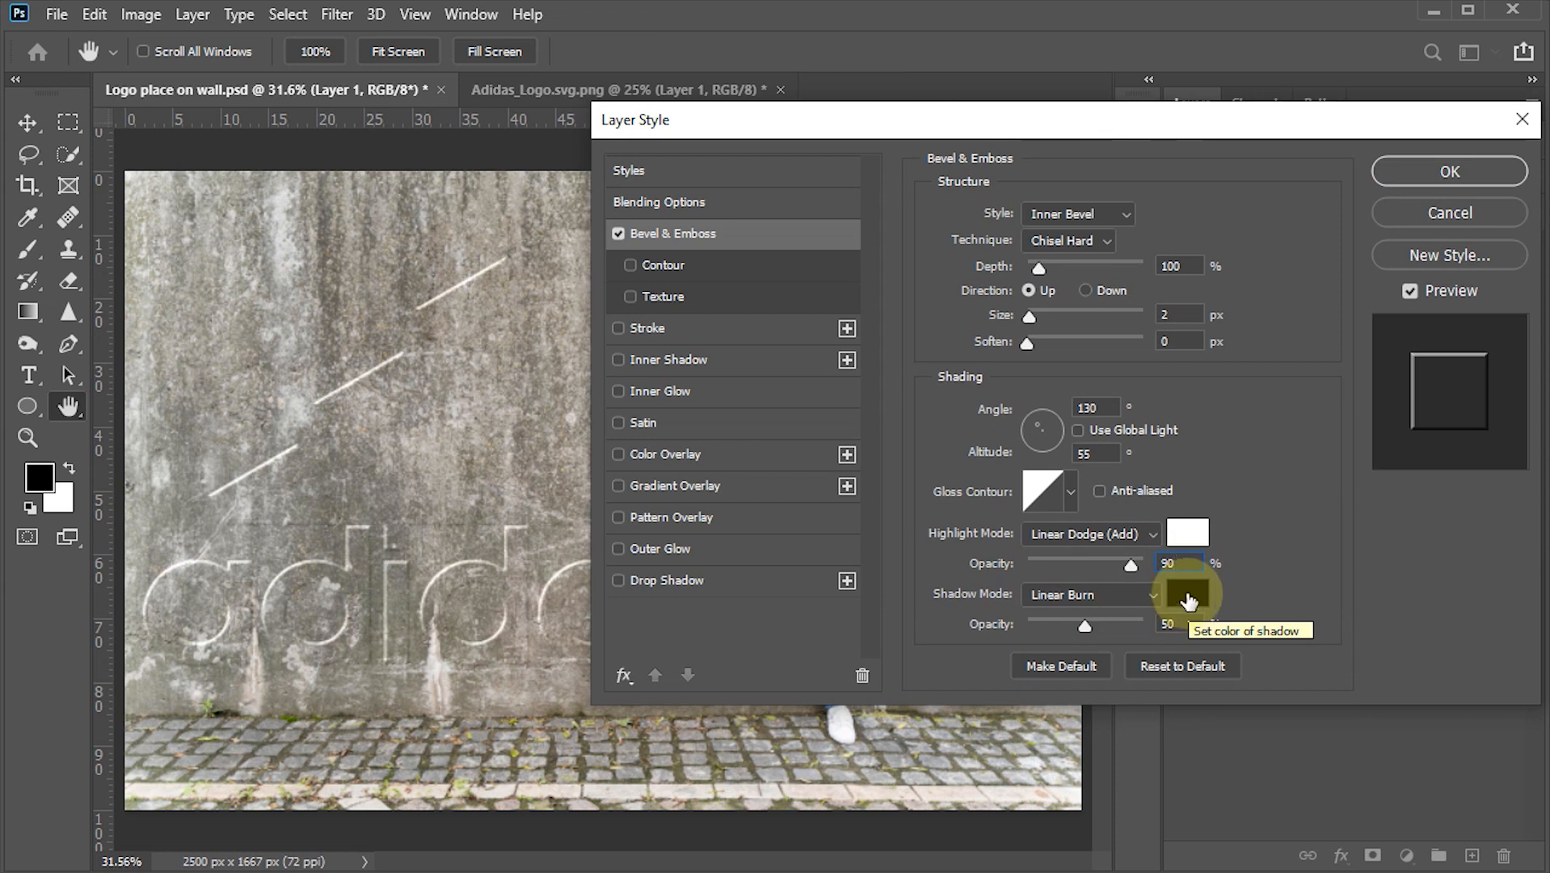
{"action": "left_click", "coordinate": [1178, 622]}
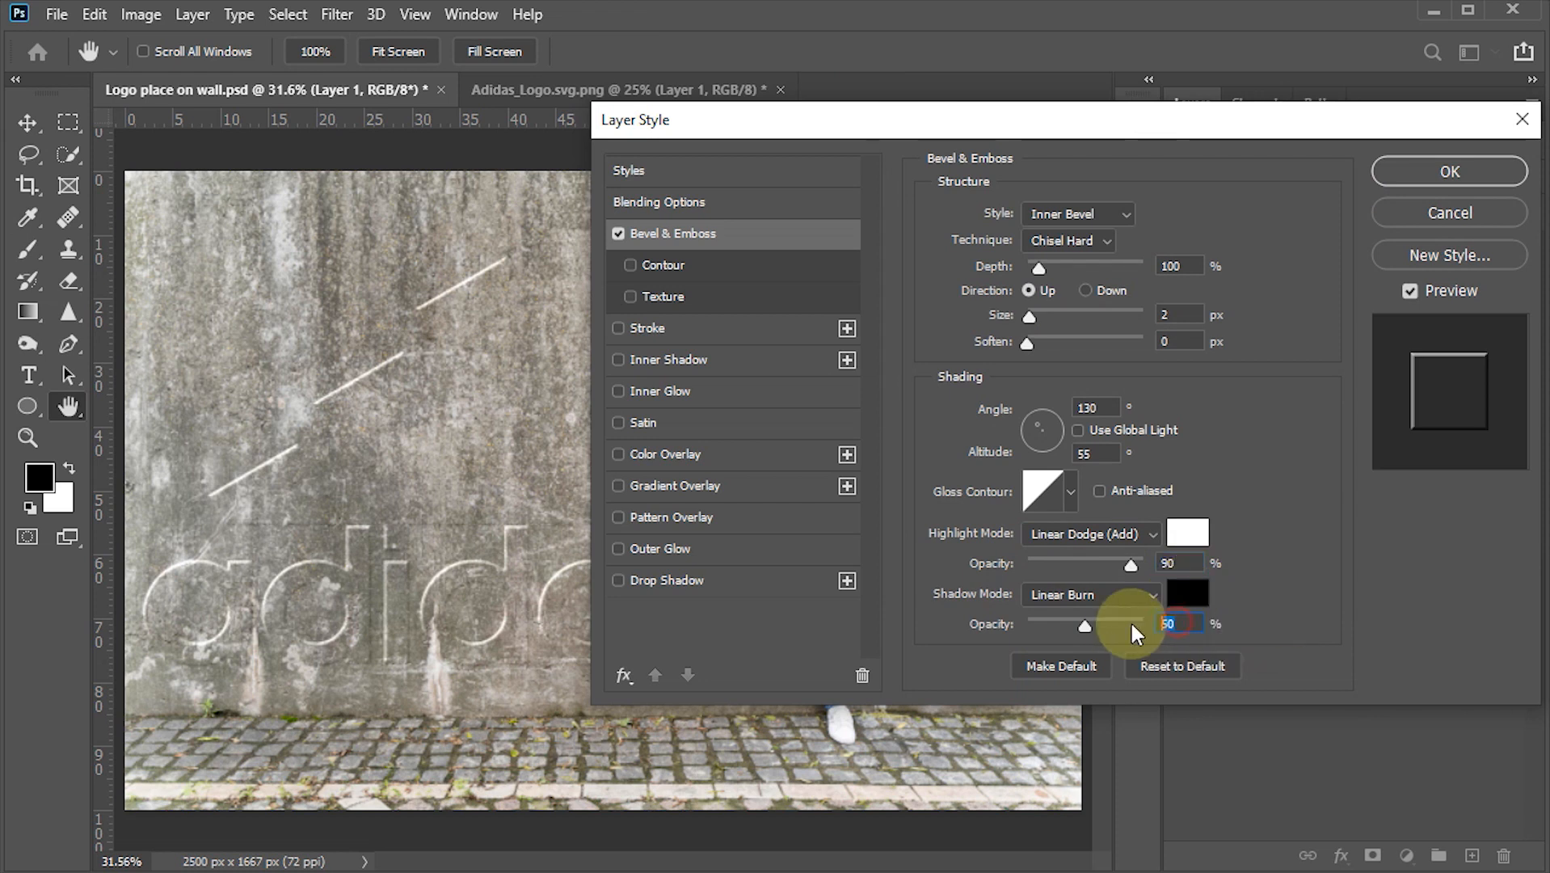
{"action": "type", "text": "90"}
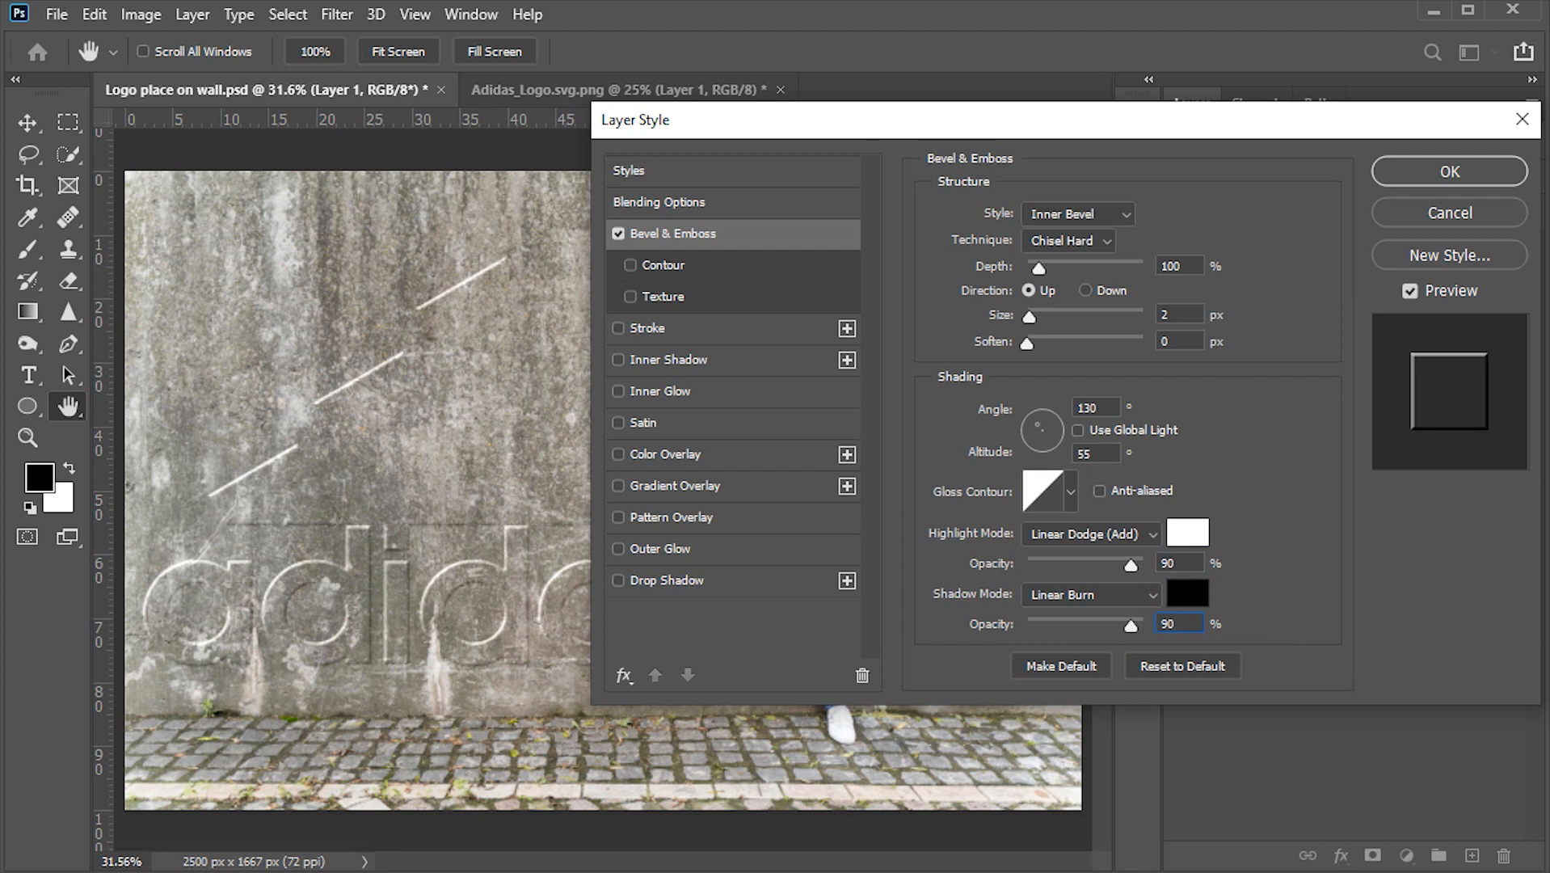
Add an Inner Shadow effect to the logo layer using black (000000) as its colour
{"action": "left_click", "coordinate": [619, 359]}
{"action": "left_click", "coordinate": [676, 357]}
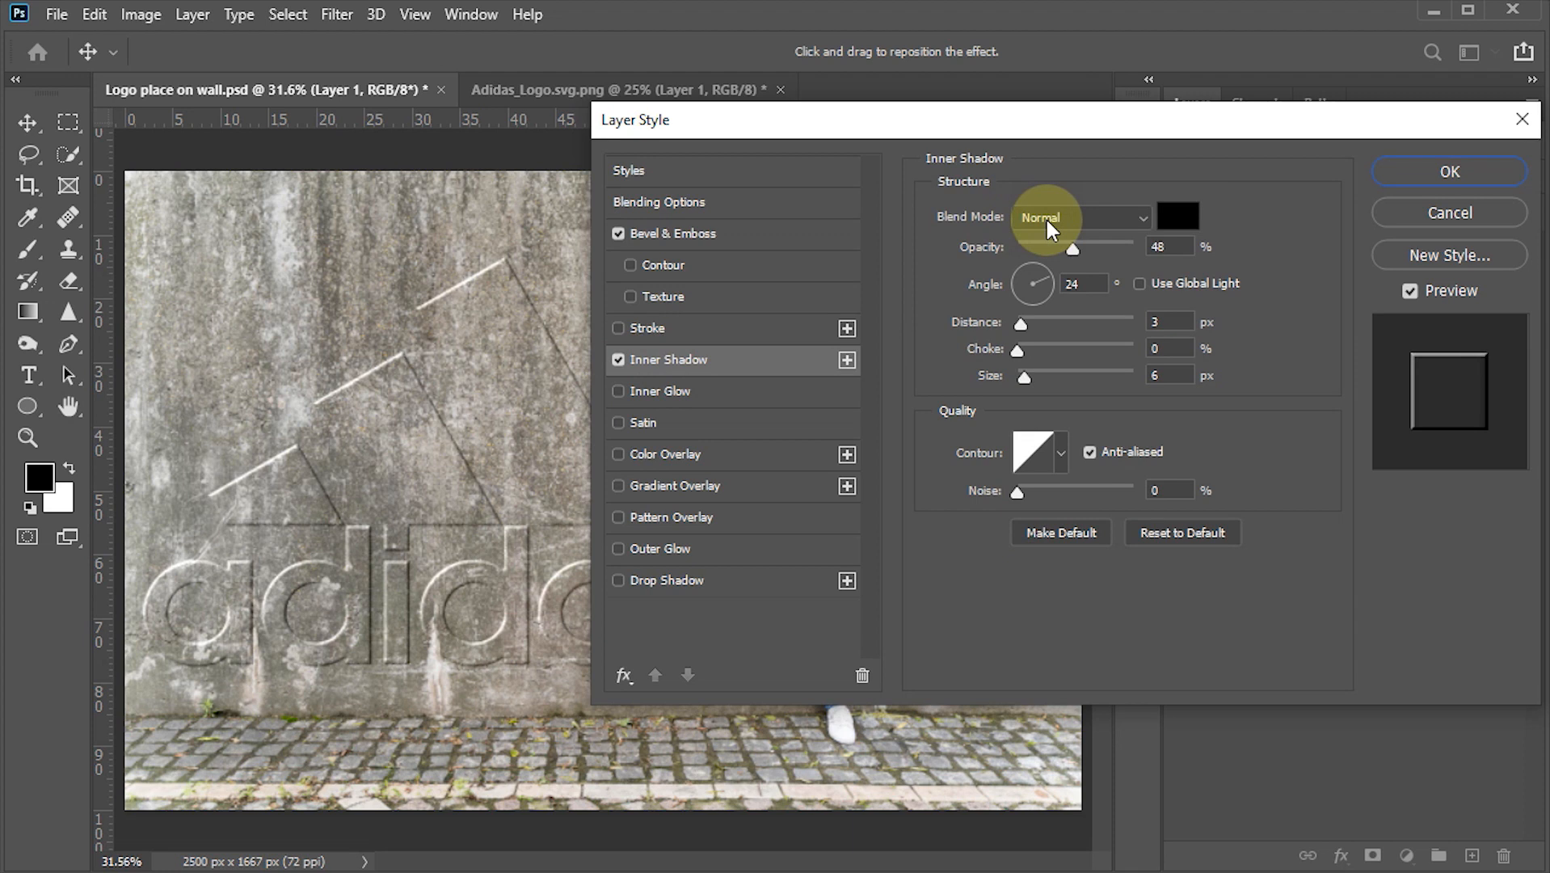
{"action": "left_click", "coordinate": [1184, 217]}
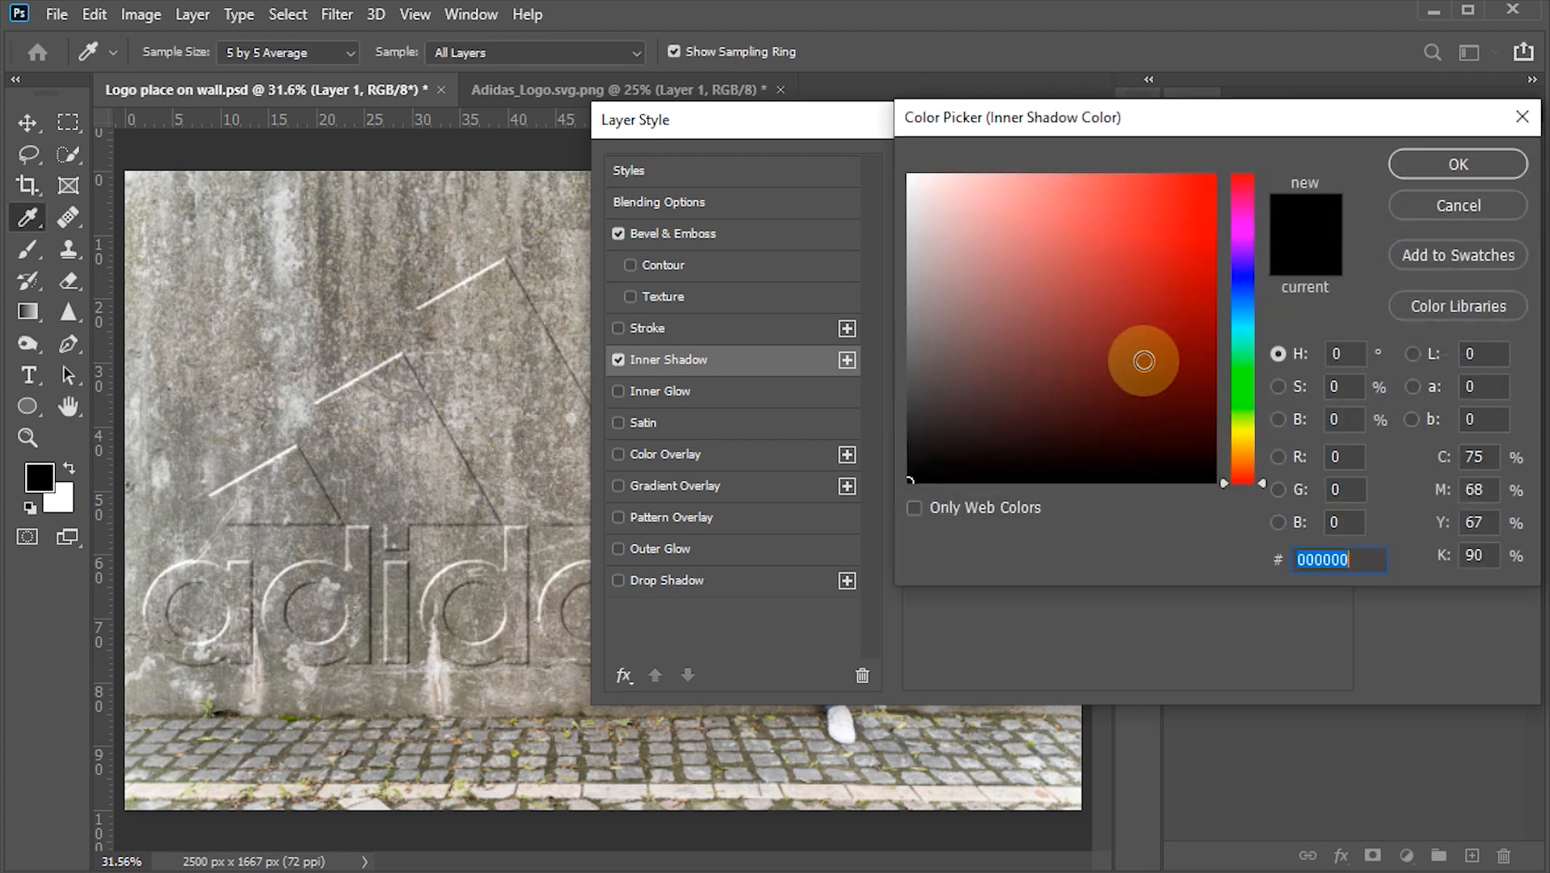
{"action": "left_click", "coordinate": [1413, 166]}
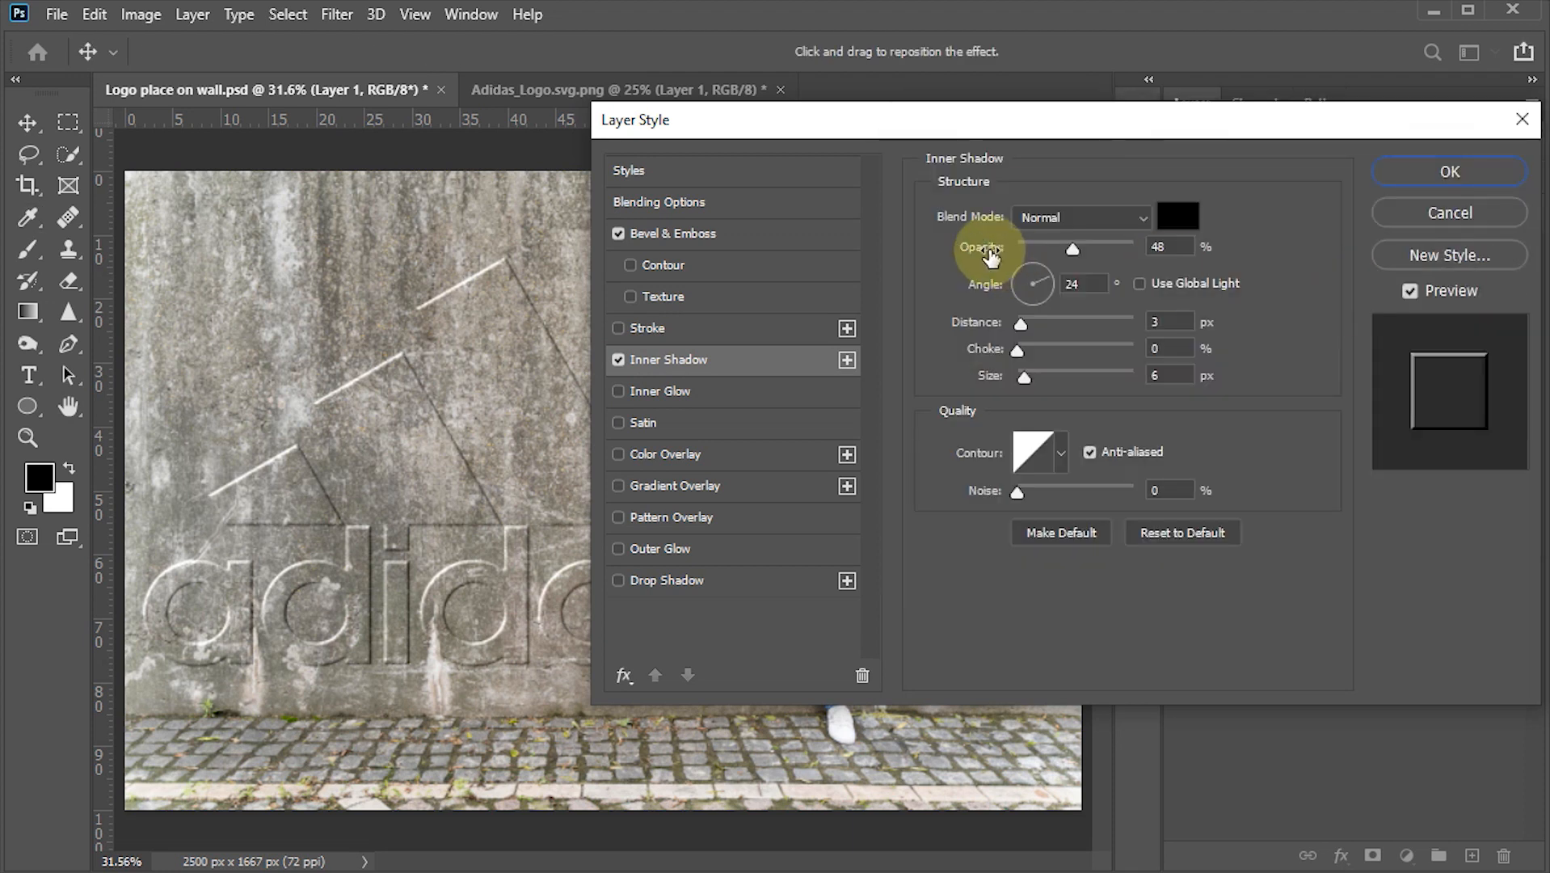
Set the Inner Shadow's opacity to 100% and its angle to 50°
{"action": "double_click", "coordinate": [1167, 247]}
{"action": "type", "text": "100"}
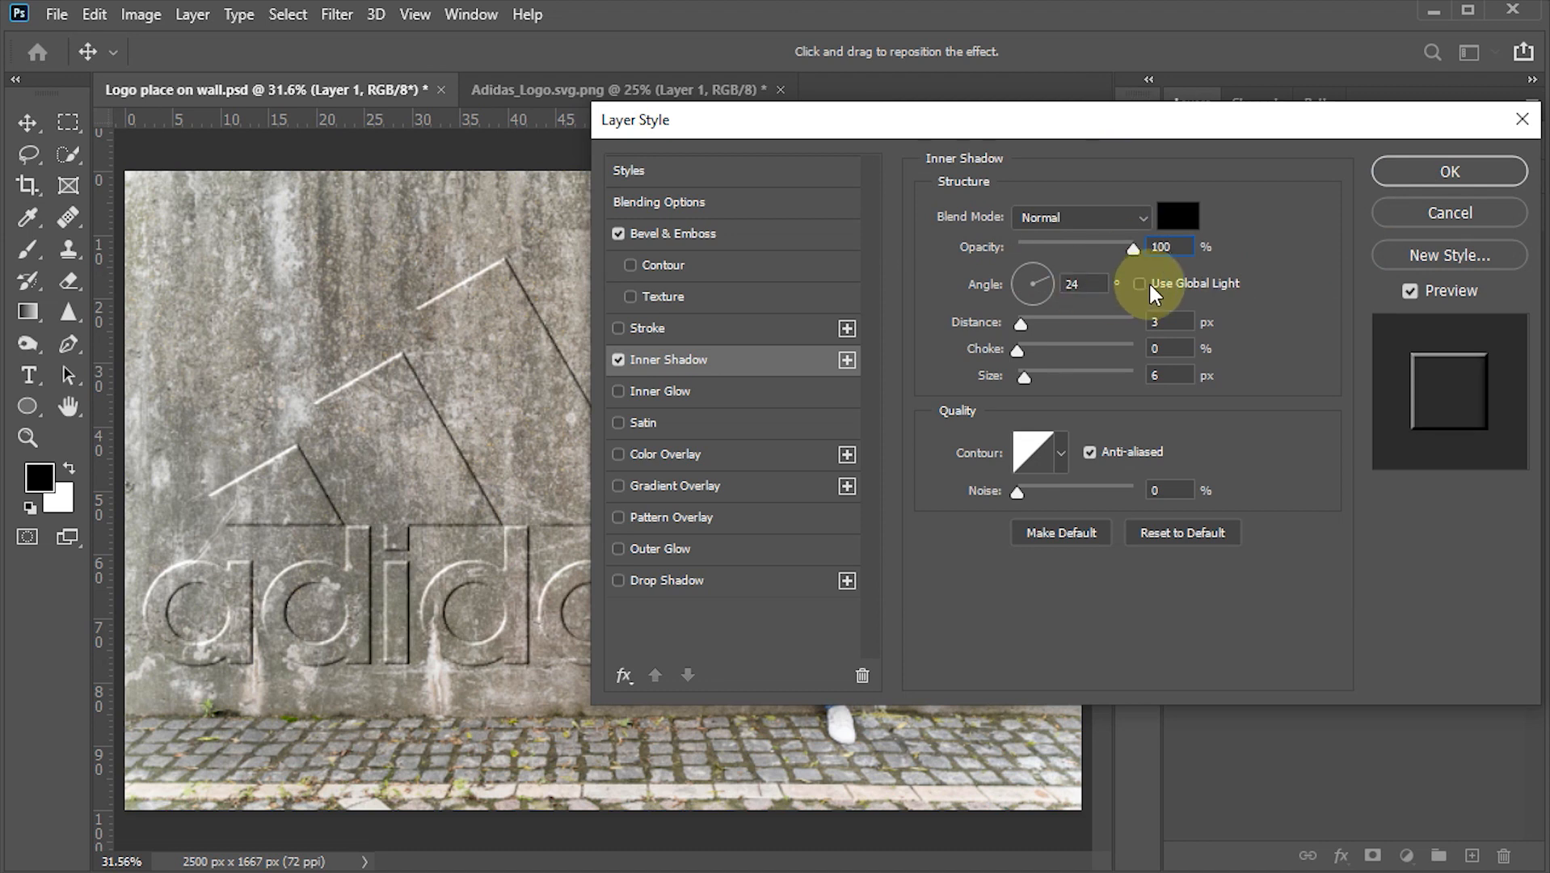
{"action": "double_click", "coordinate": [1079, 283]}
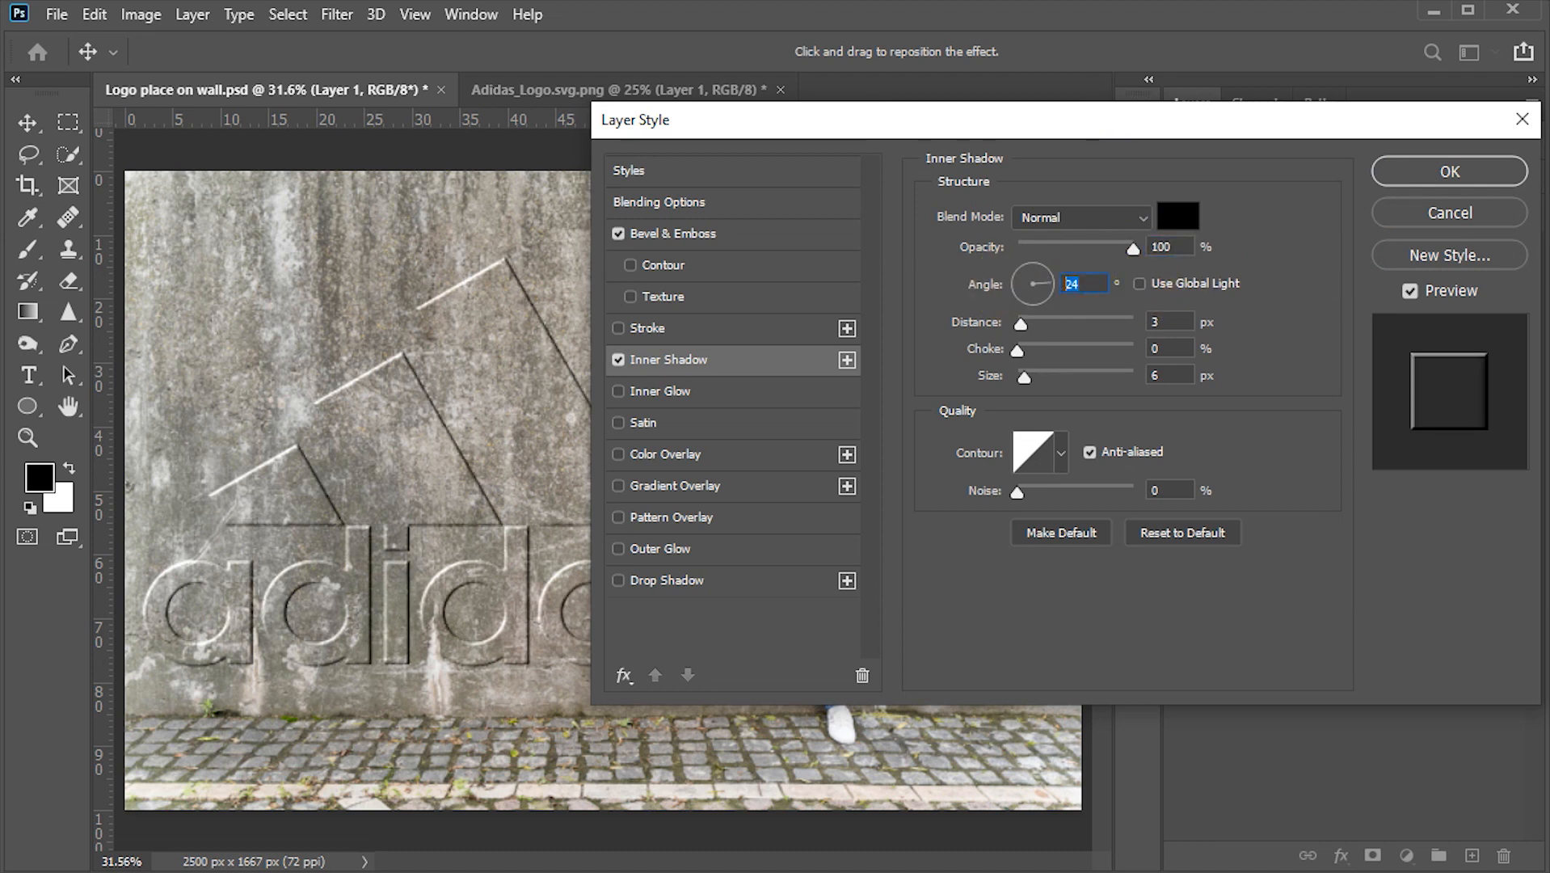
{"action": "type", "text": "50"}
Set the Inner Shadow's distance to 6 px and size to 10 px, keeping choke at 0%, and apply the layer style
{"action": "double_click", "coordinate": [1156, 323]}
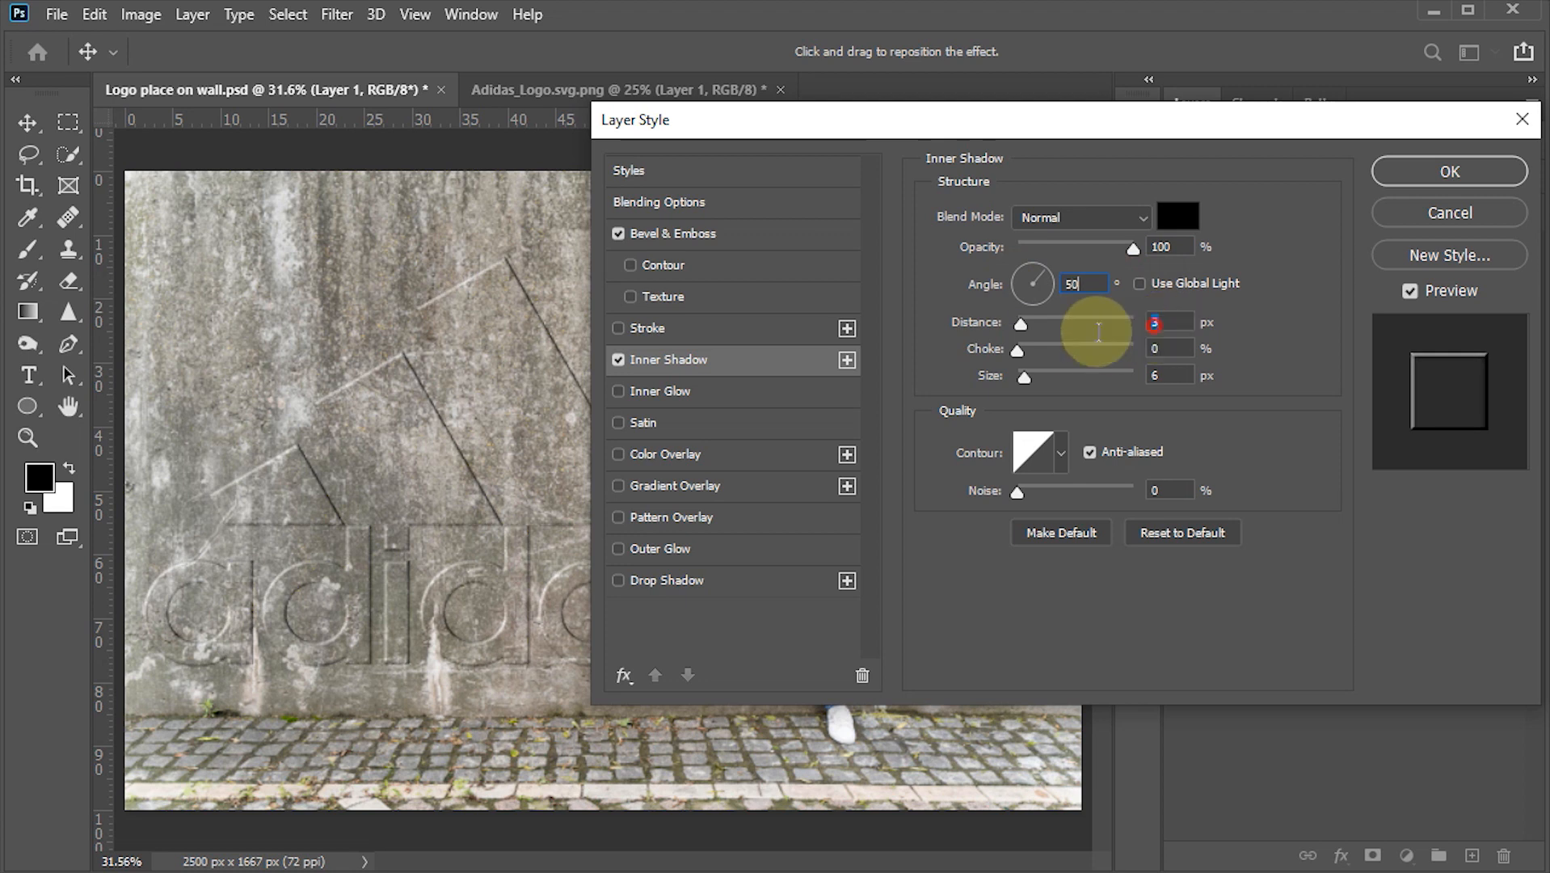
{"action": "type", "text": "6"}
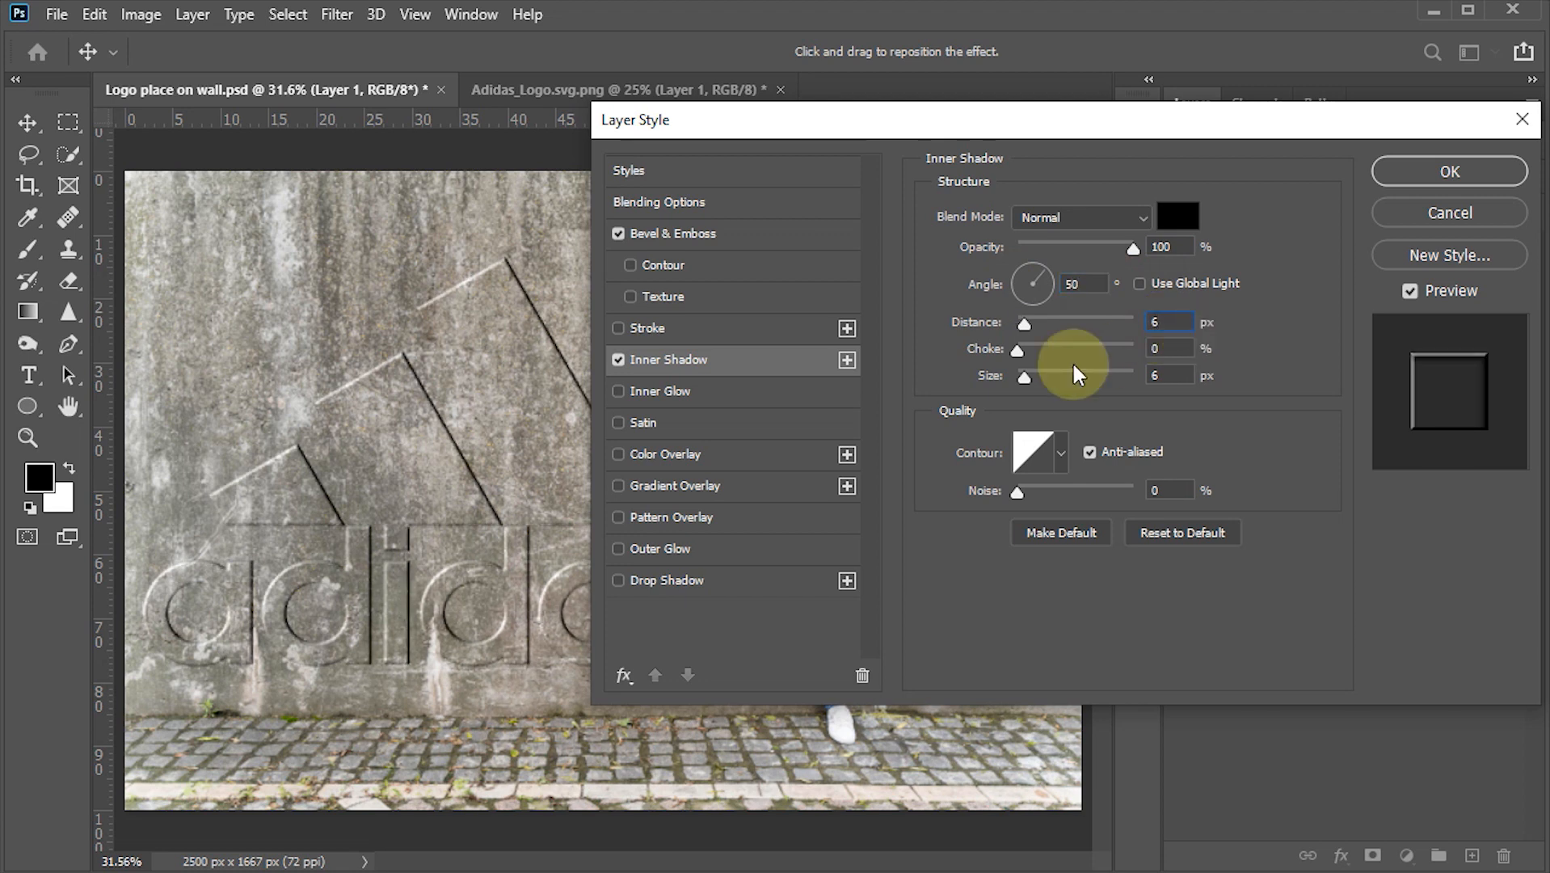
{"action": "double_click", "coordinate": [1154, 349]}
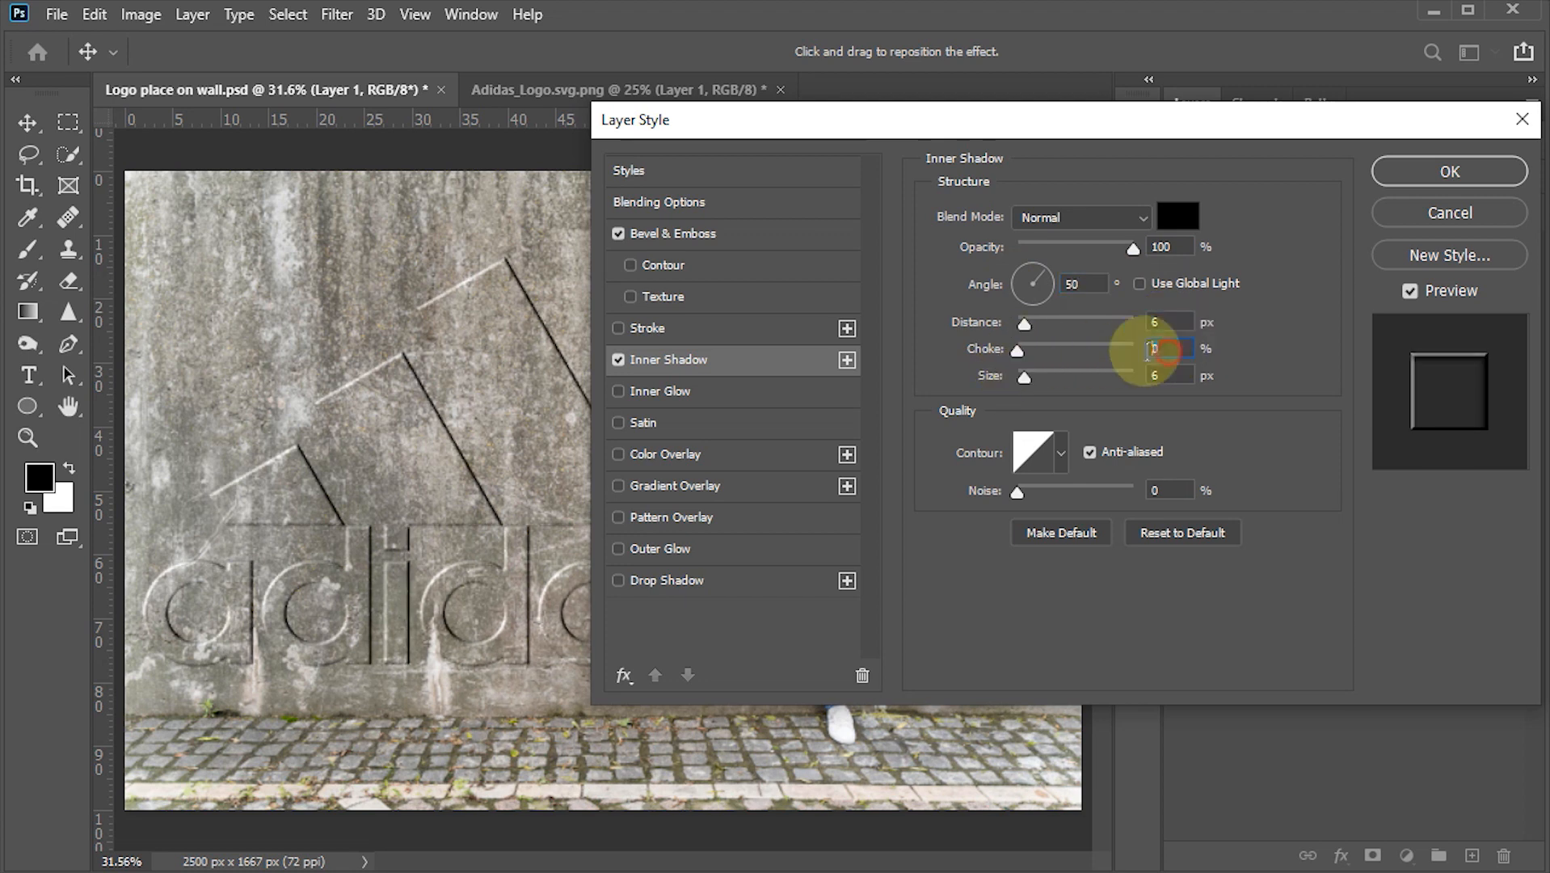
{"action": "double_click", "coordinate": [1157, 376]}
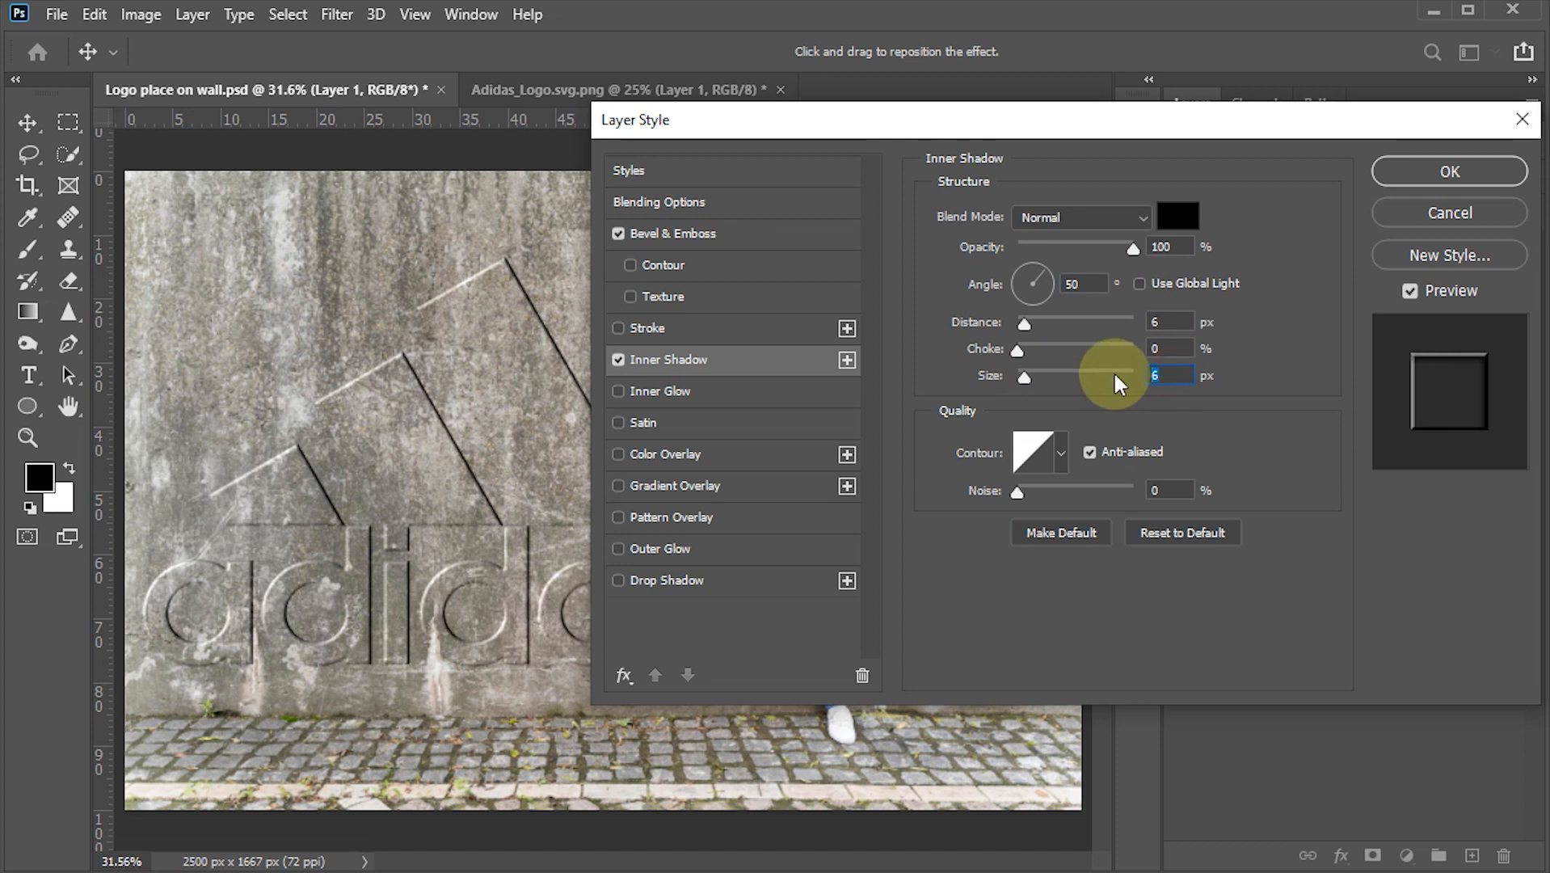
{"action": "type", "text": "10"}
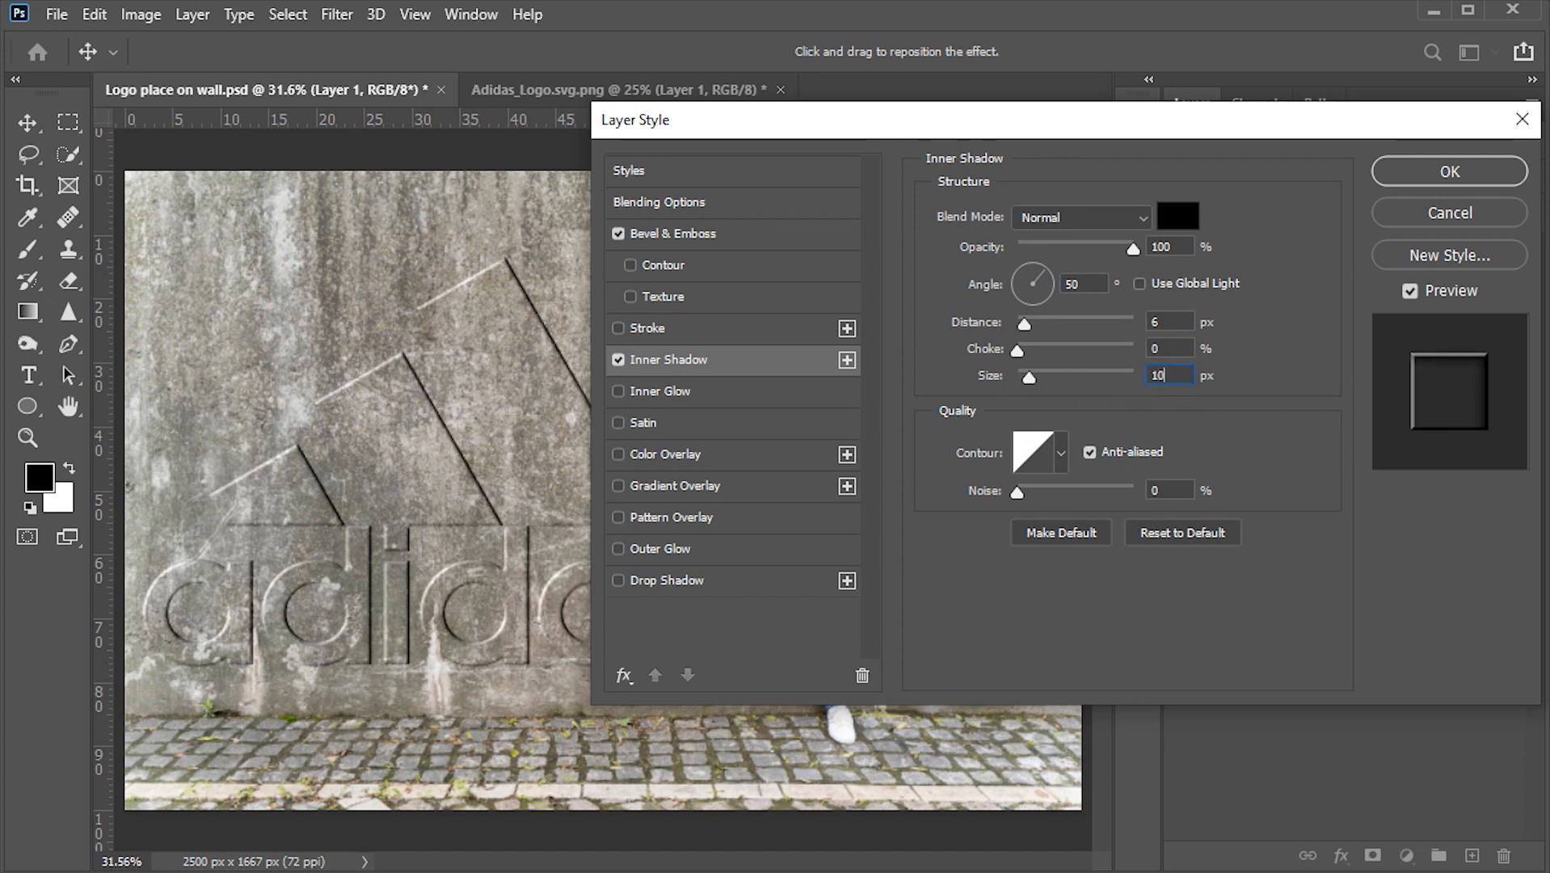
{"action": "left_click", "coordinate": [1447, 170]}
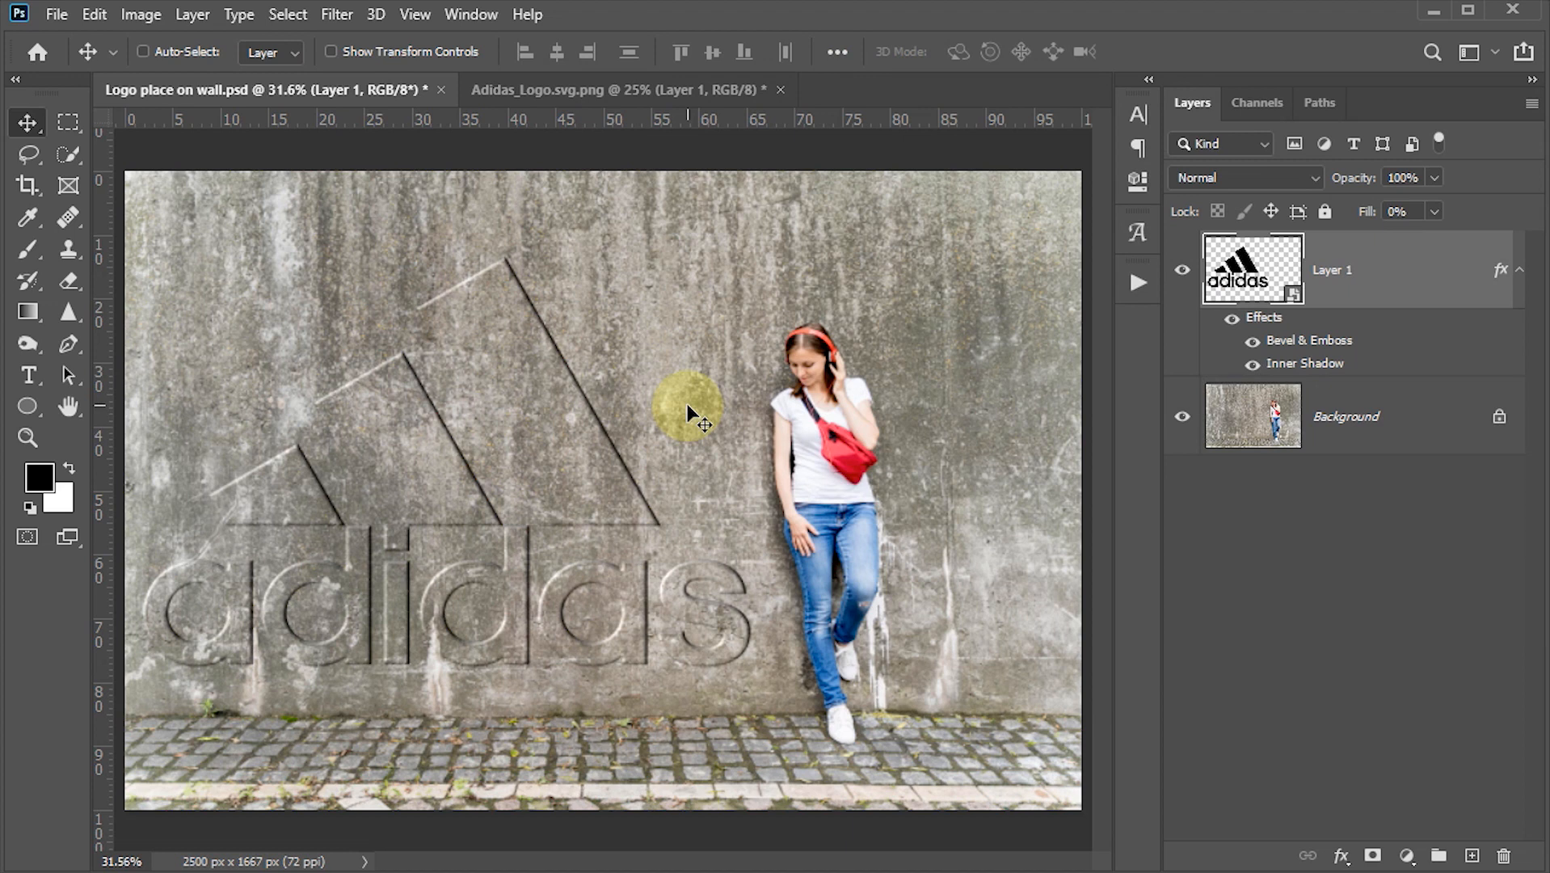
Set the logo layer's fill to 25% and its blend mode to Color Burn
{"action": "left_click", "coordinate": [1415, 211]}
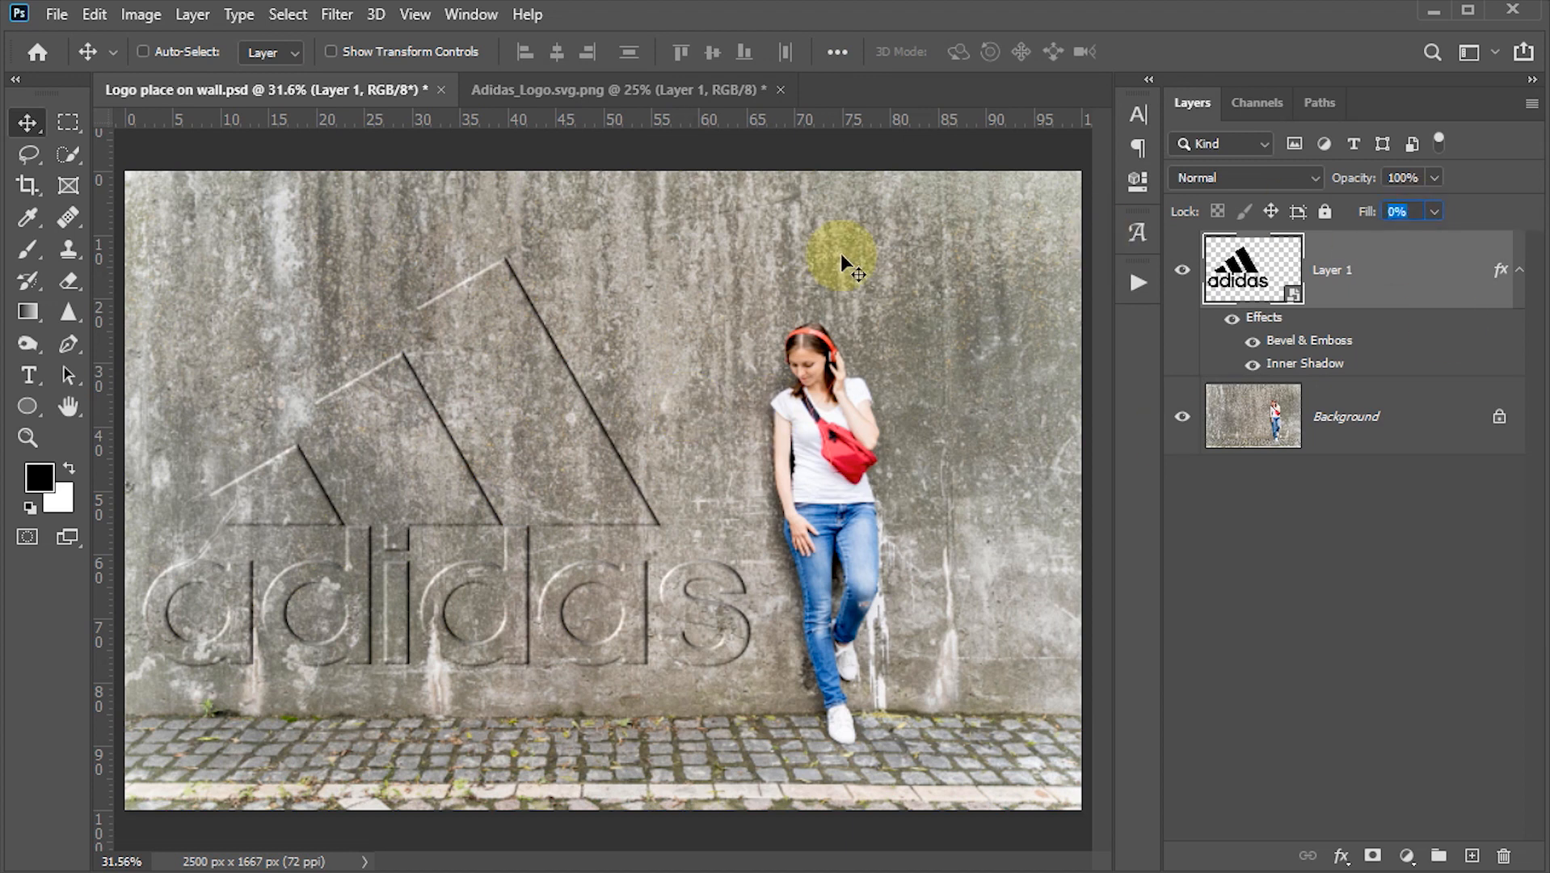
{"action": "type", "text": "25"}
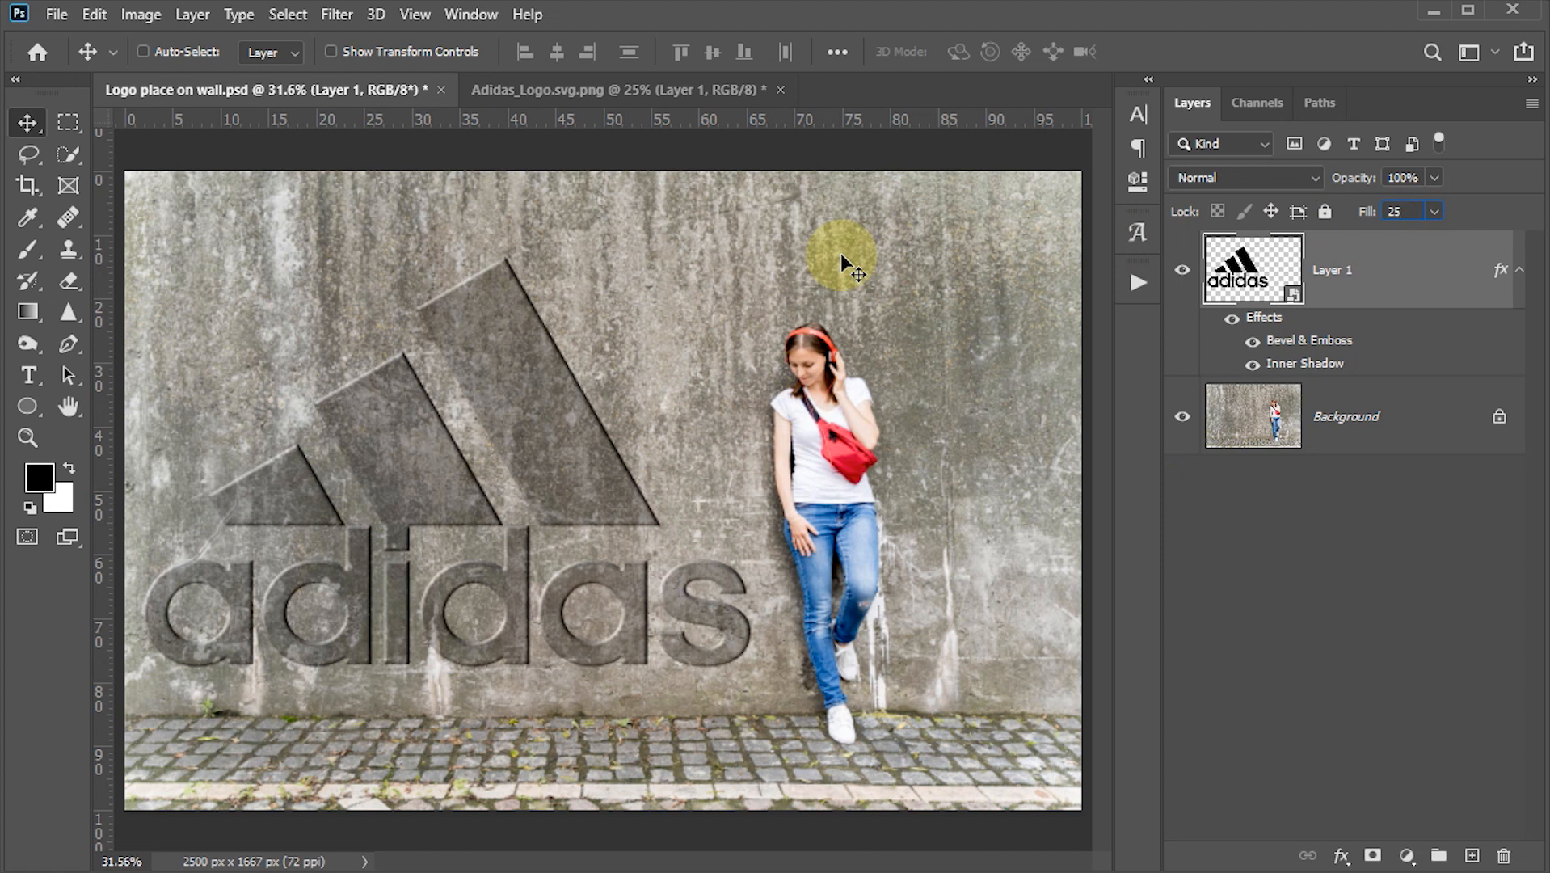
{"action": "key", "text": "Return"}
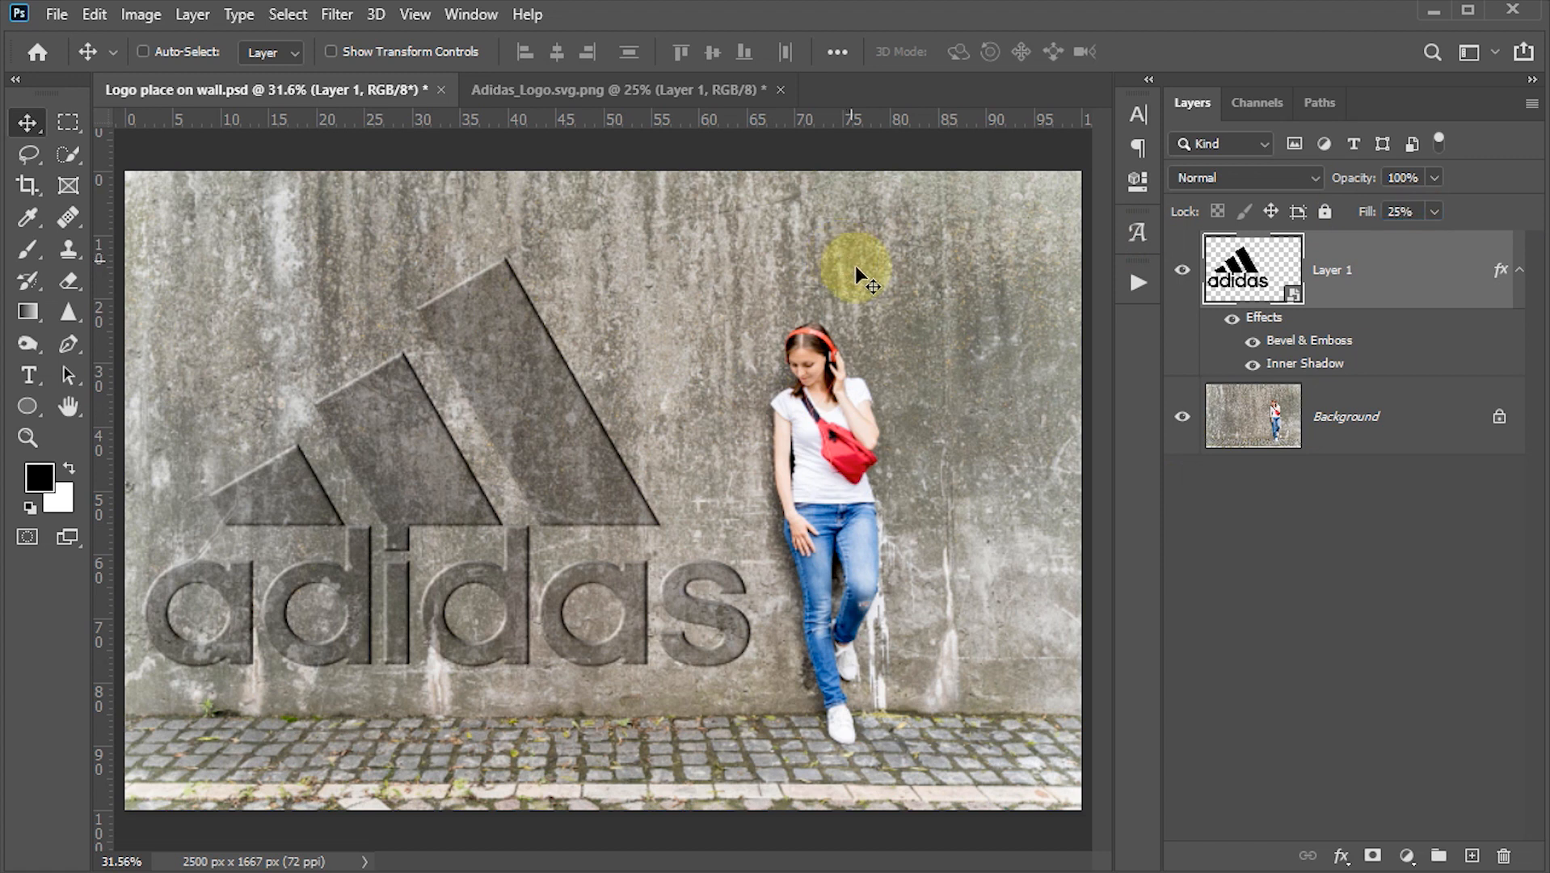
{"action": "left_click", "coordinate": [1305, 176]}
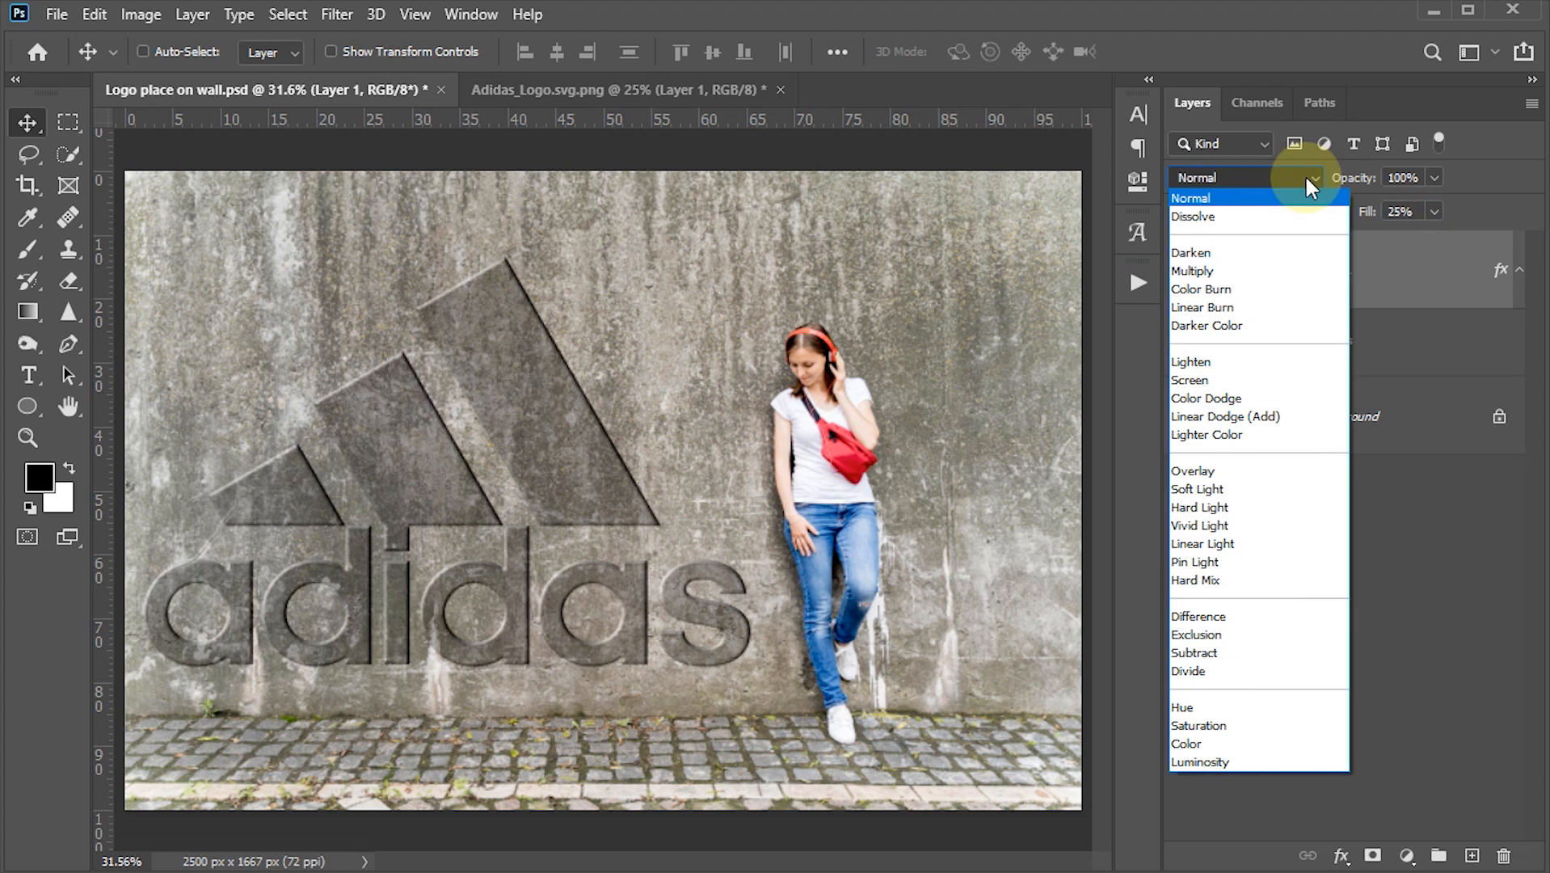
{"action": "left_click", "coordinate": [1210, 289]}
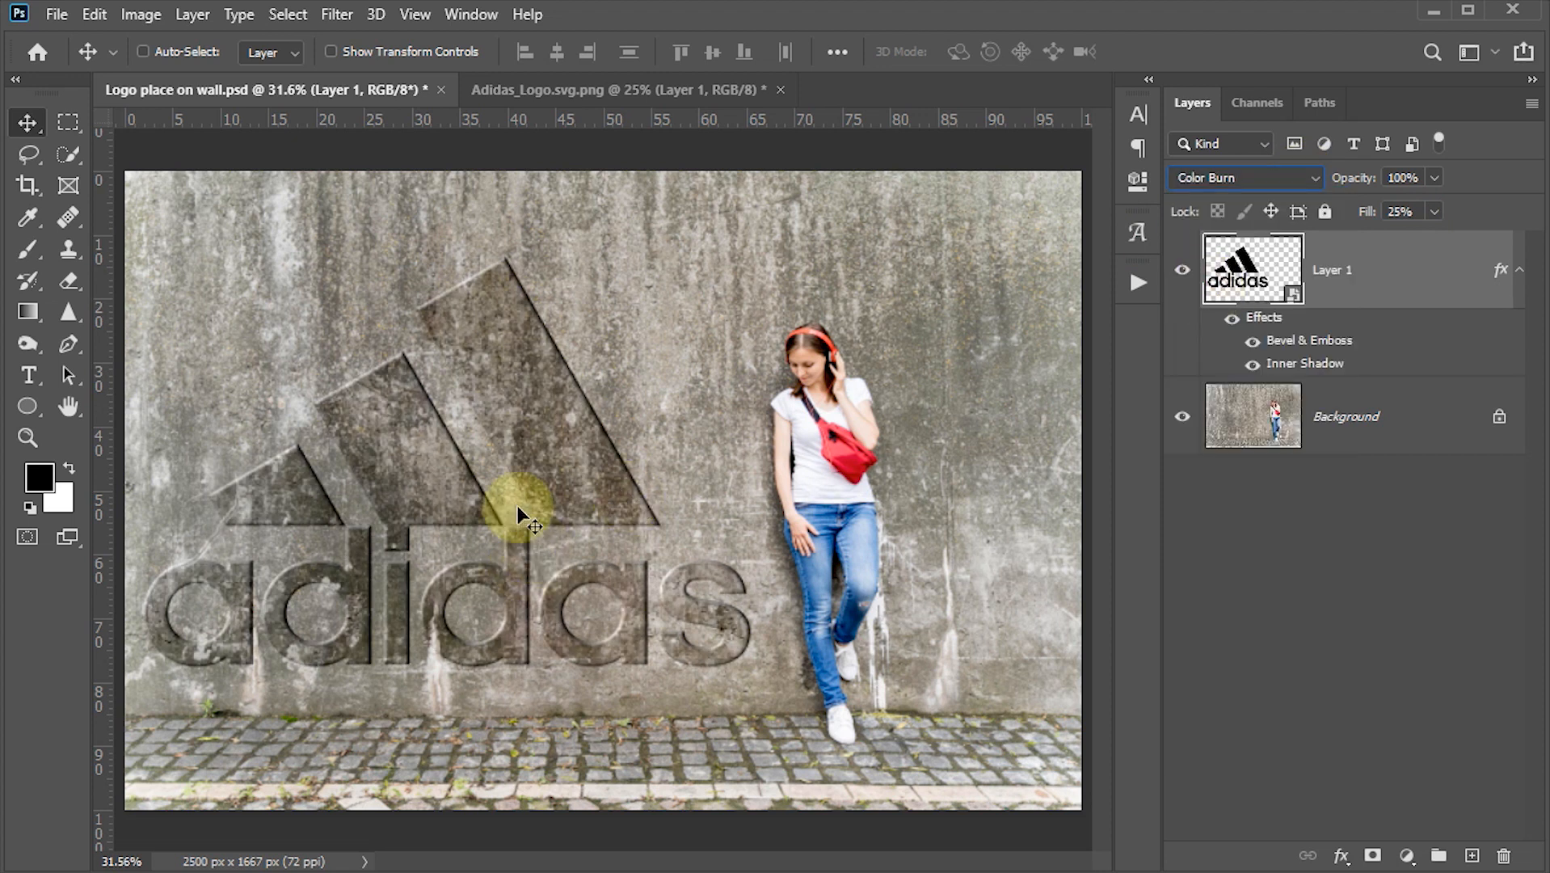
Split the logo layer's Blend If white point for the underlying layer to about 178 / 214 and apply the blending options
{"action": "double_click", "coordinate": [1455, 285]}
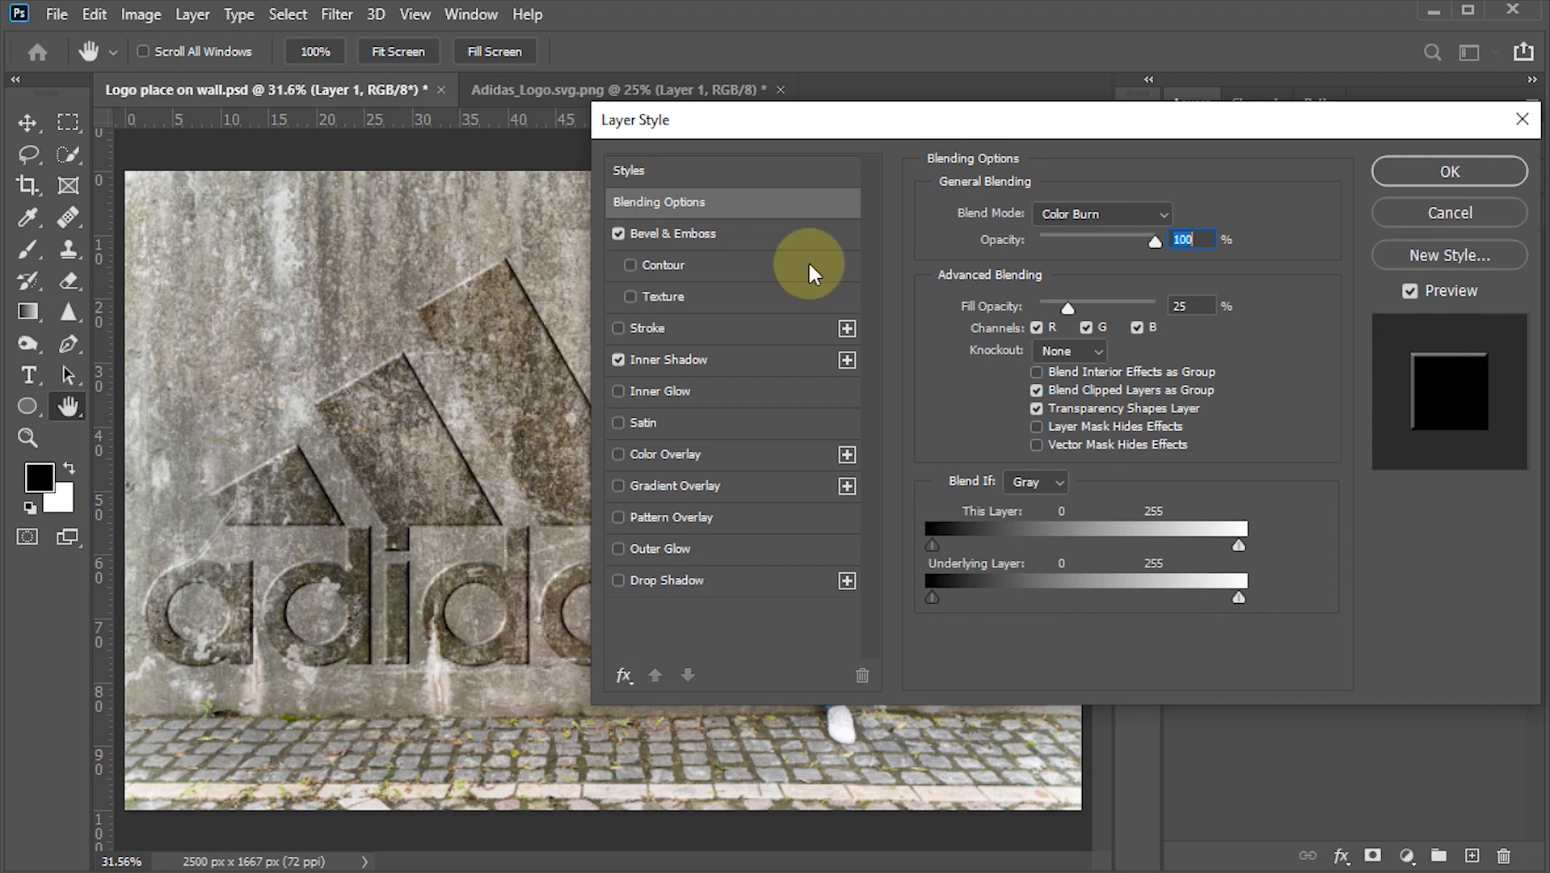
{"action": "left_click_drag", "start_coordinate": [742, 119], "coordinate": [914, 21]}
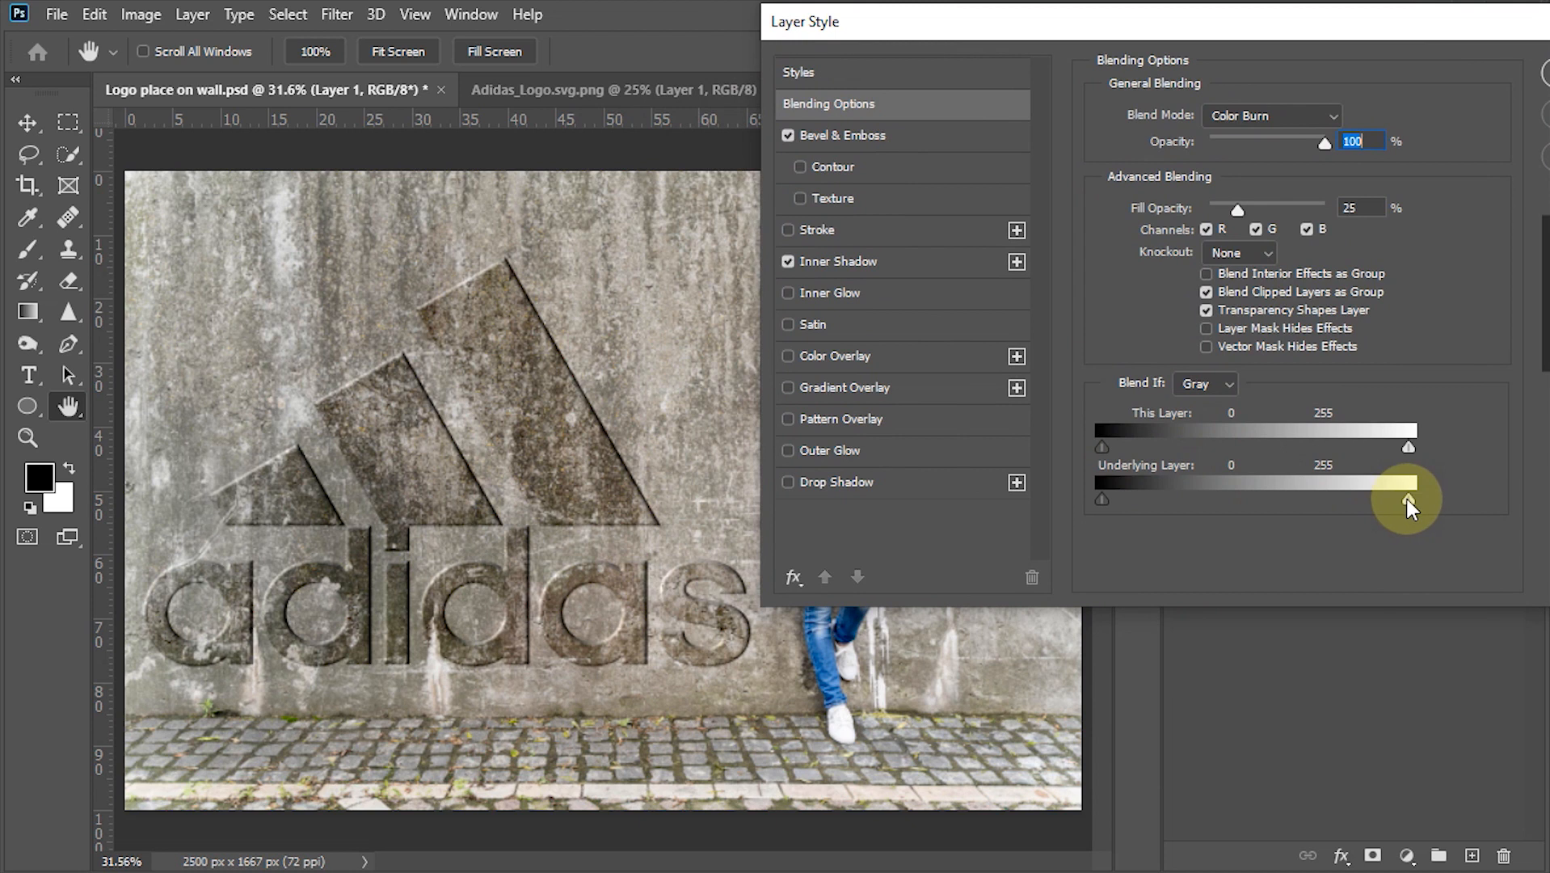
{"action": "left_click_drag", "start_coordinate": [1406, 500], "coordinate": [1375, 503]}
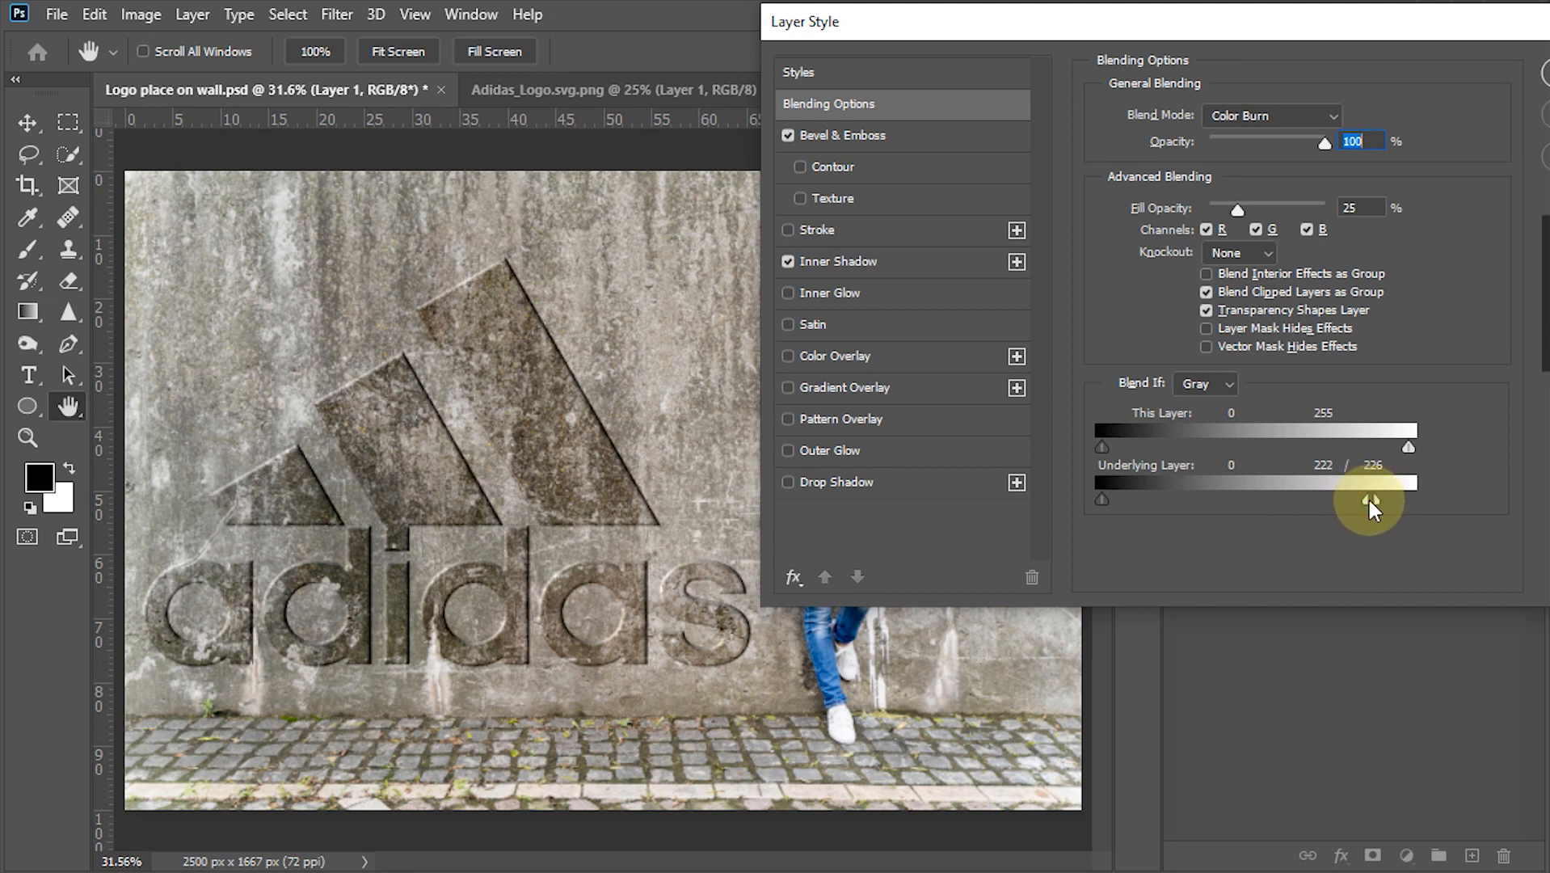
{"action": "left_click_drag", "start_coordinate": [1329, 502], "coordinate": [1290, 501]}
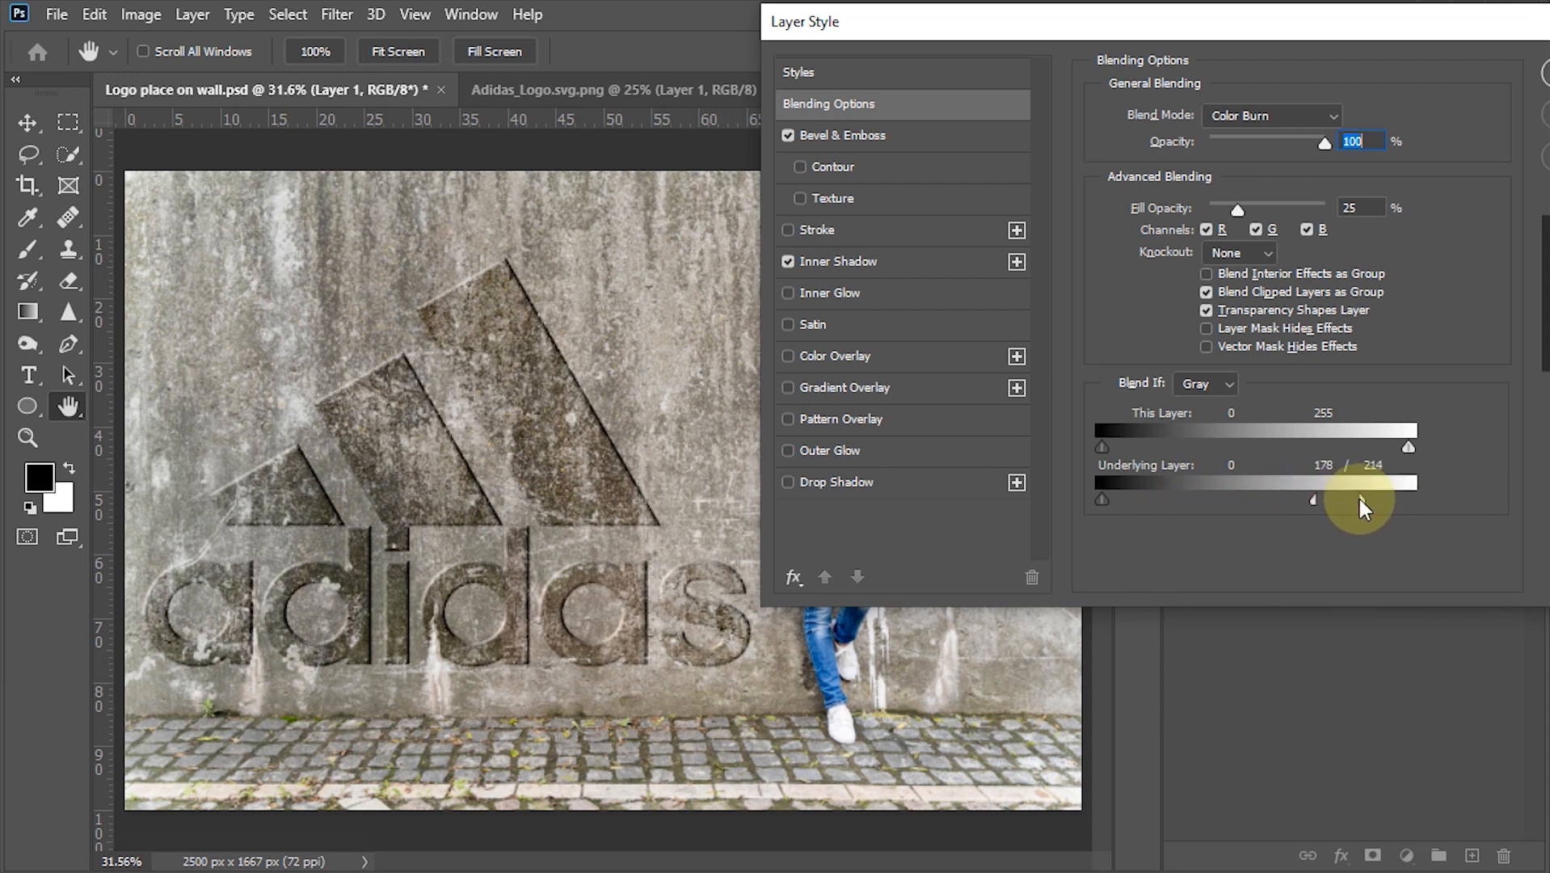
{"action": "left_click_drag", "start_coordinate": [1342, 18], "coordinate": [1157, 54]}
{"action": "left_click", "coordinate": [1404, 109]}
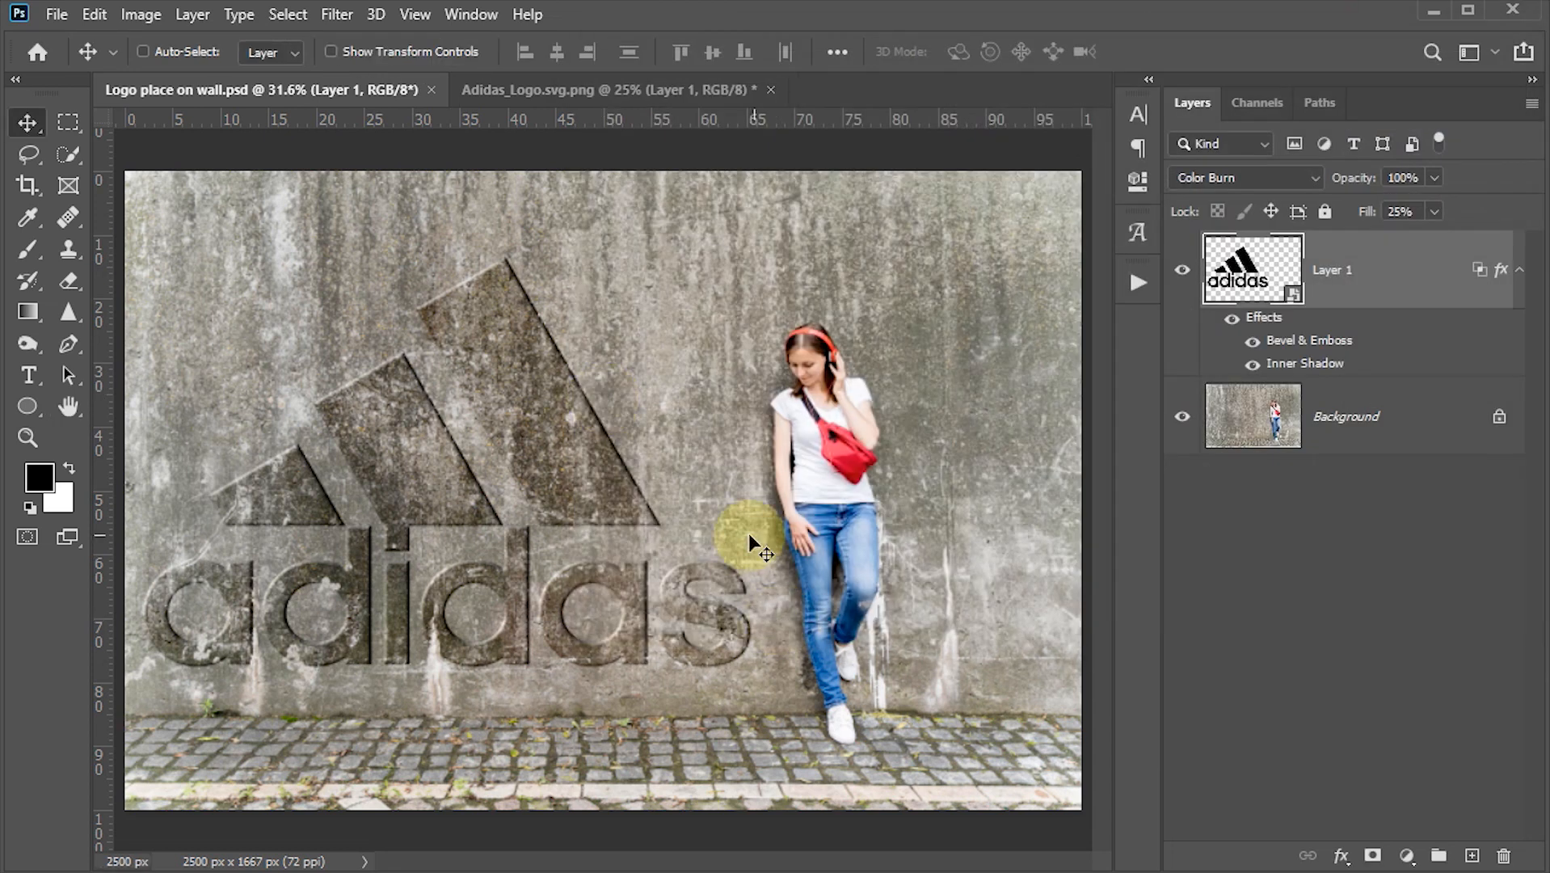
Examine the carved logo on the wall up close with the interface panels hidden, and return to the full workspace
{"action": "key", "text": "Tab"}
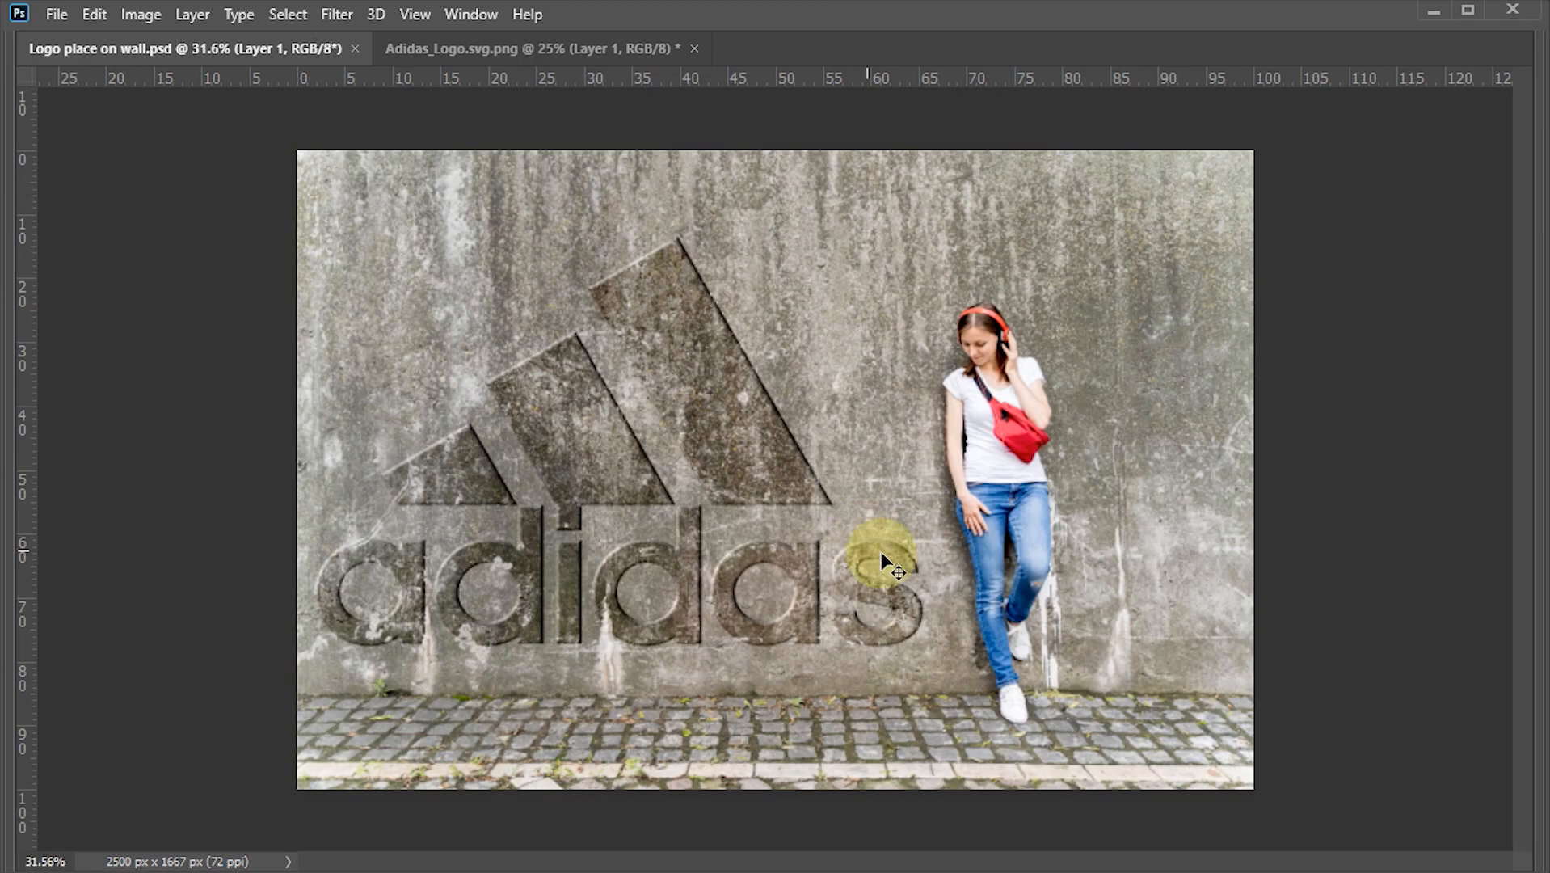
{"action": "left_click_drag", "start_coordinate": [889, 548], "coordinate": [903, 598]}
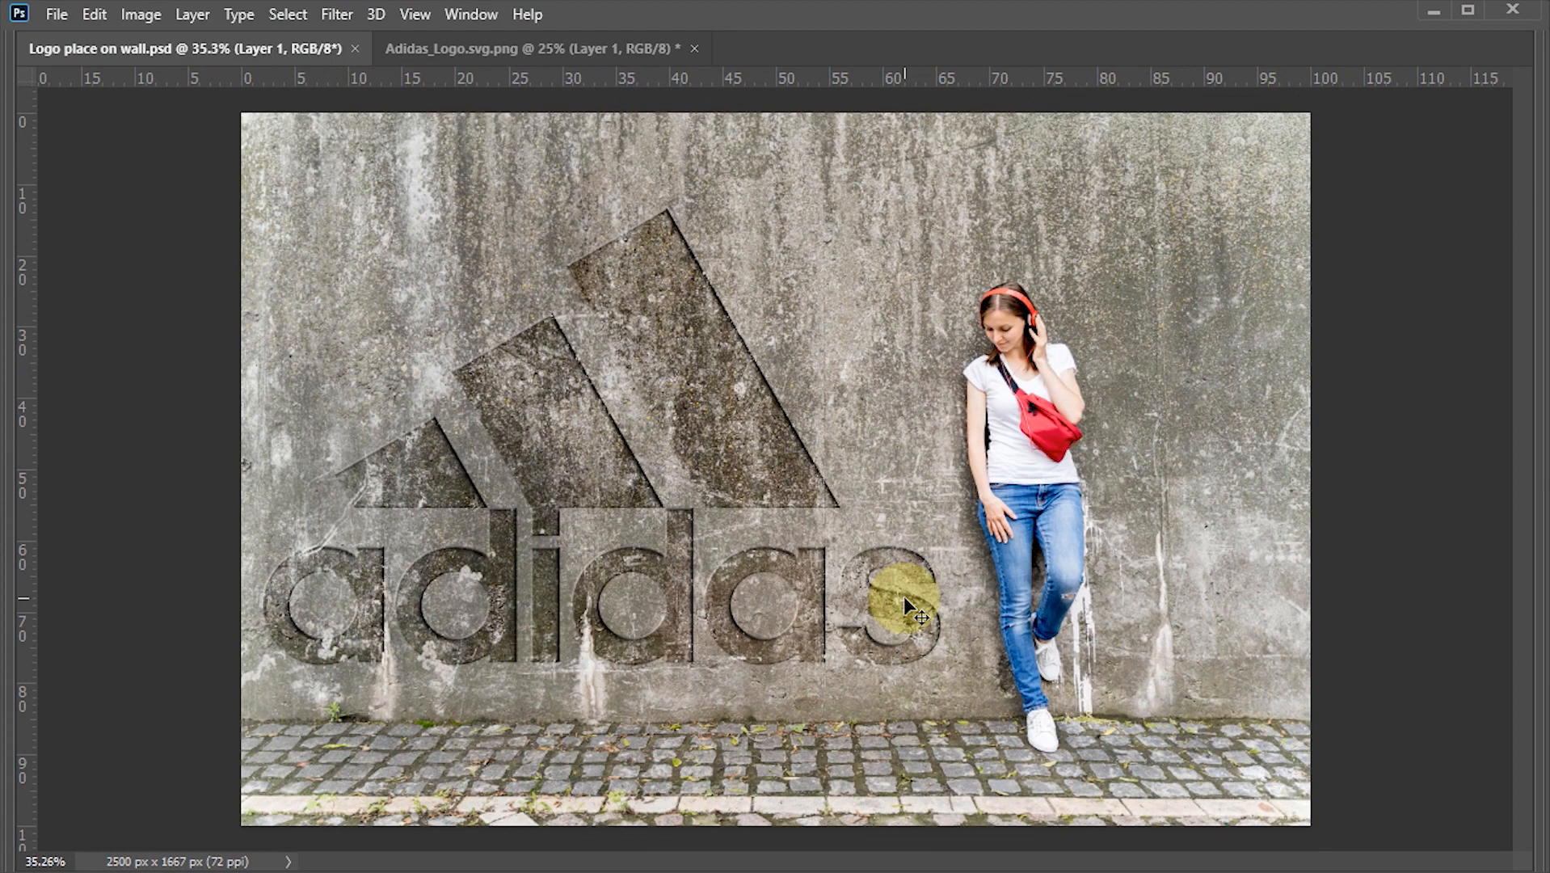
{"action": "scroll", "coordinate": [904, 597], "scroll_direction": "up", "scroll_amount": 1}
{"action": "key", "text": "Tab"}
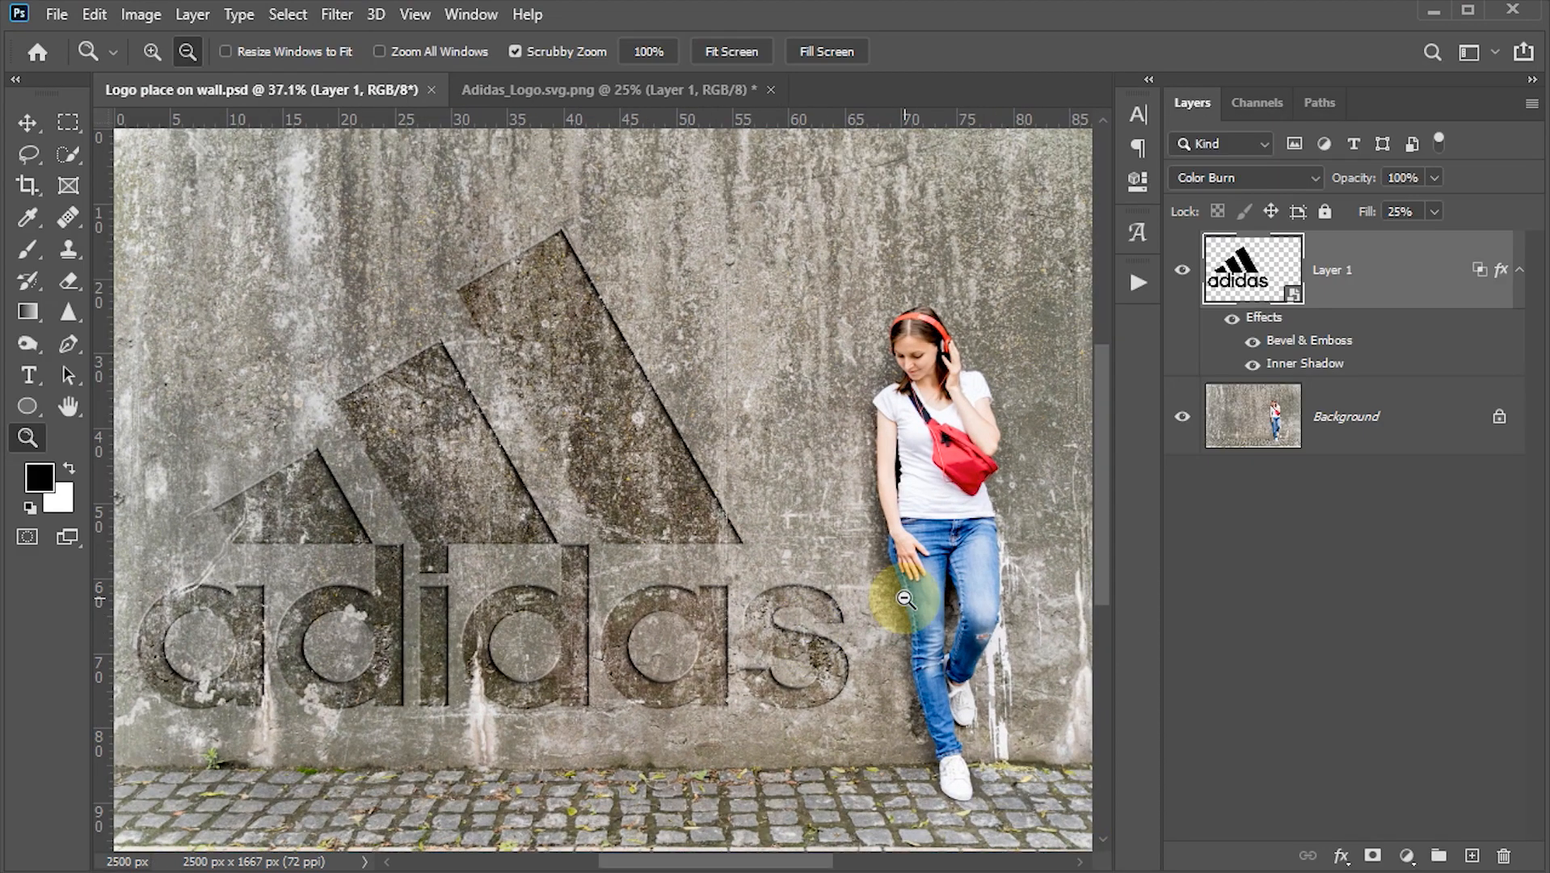
{"action": "left_click_drag", "start_coordinate": [904, 598], "coordinate": [905, 599]}
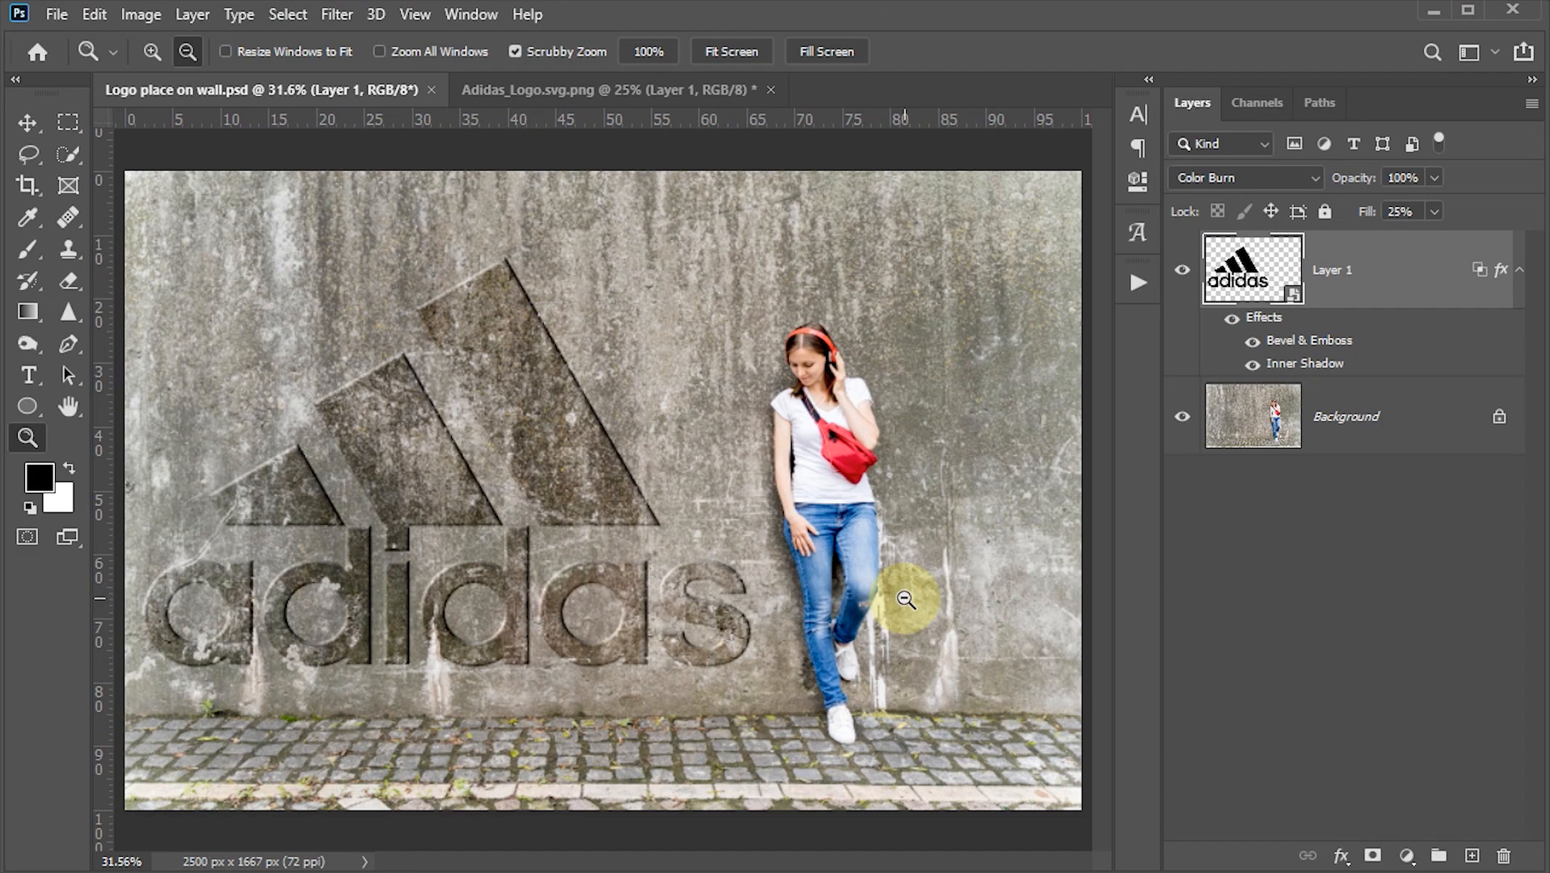